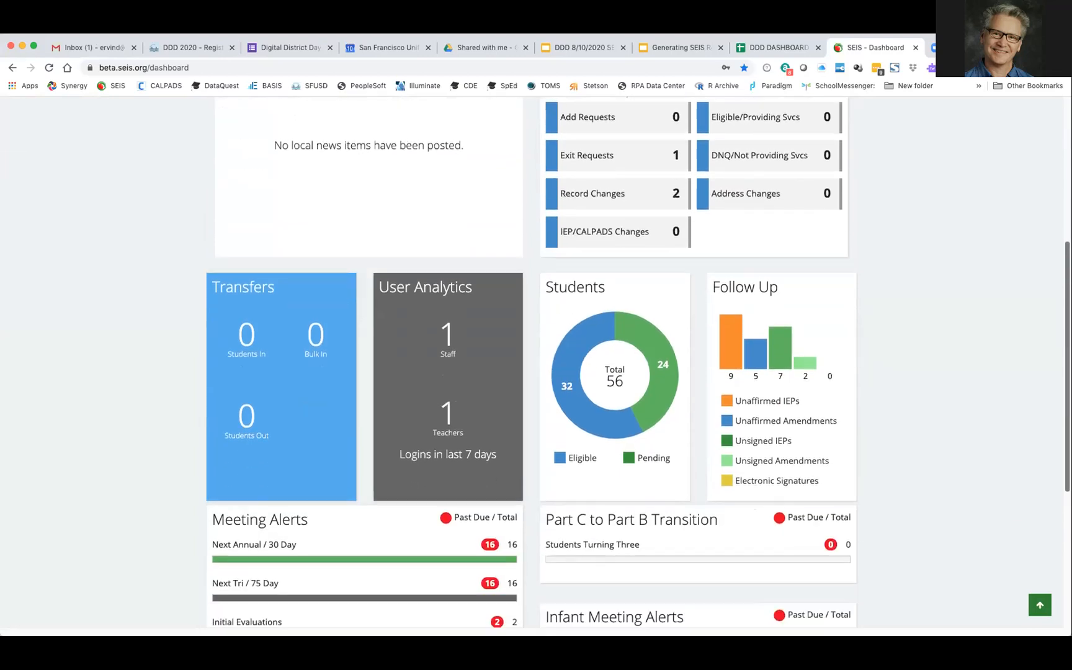
Review the dashboard's news, teacher requests, transfers, user analytics, student totals, follow-up items and meeting alerts
scroll(638, 361, "down", 2)
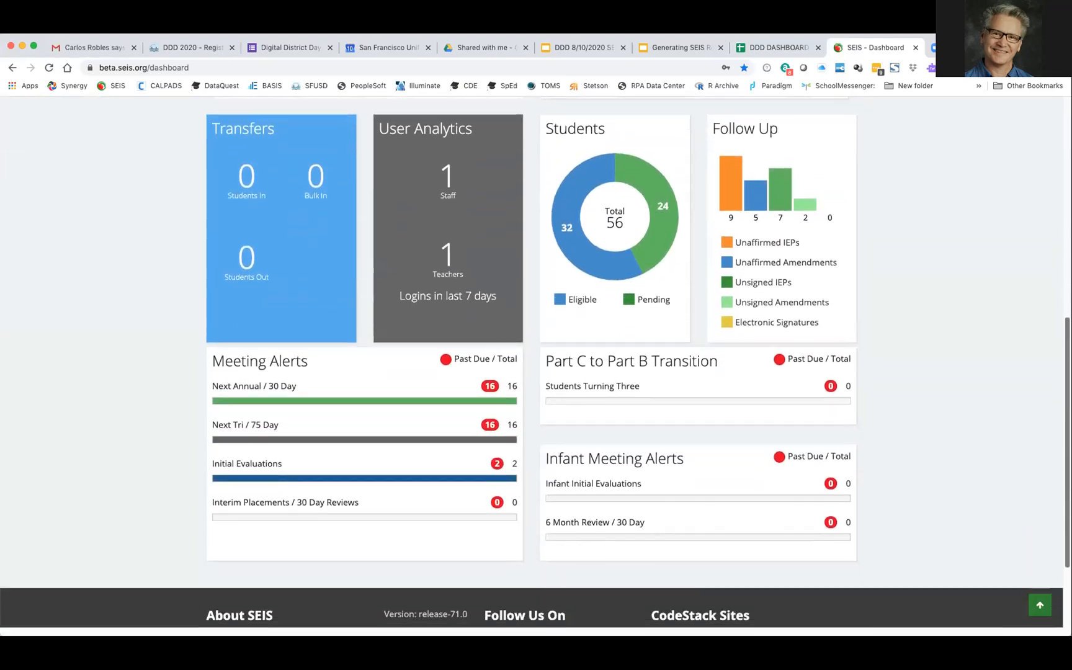
scroll(638, 362, "up", 3)
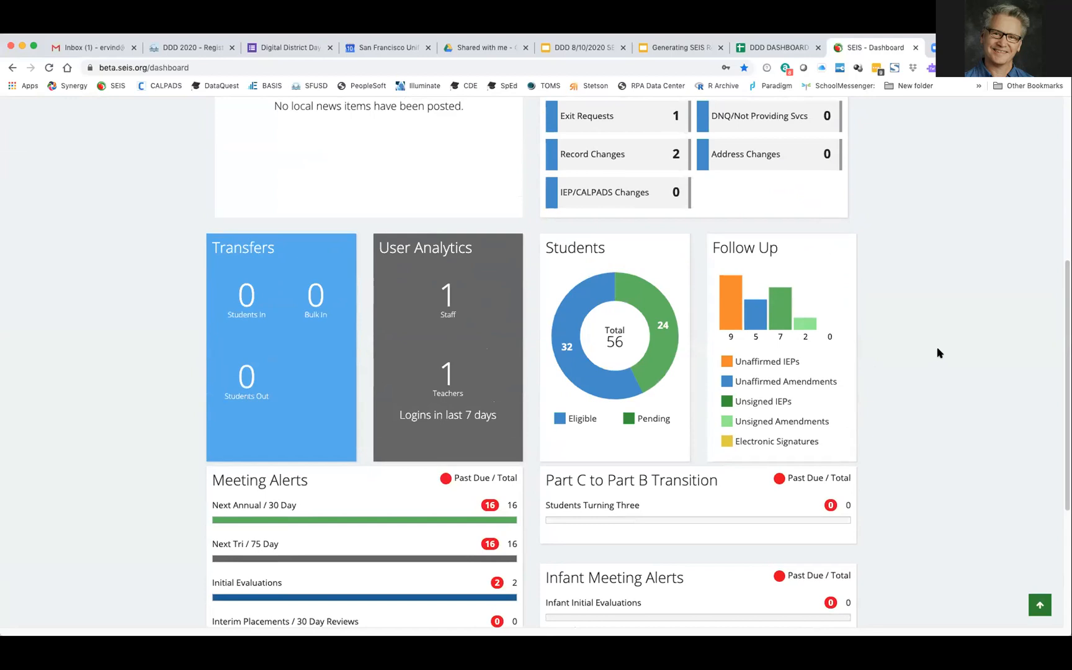
scroll(704, 144, "up", 2)
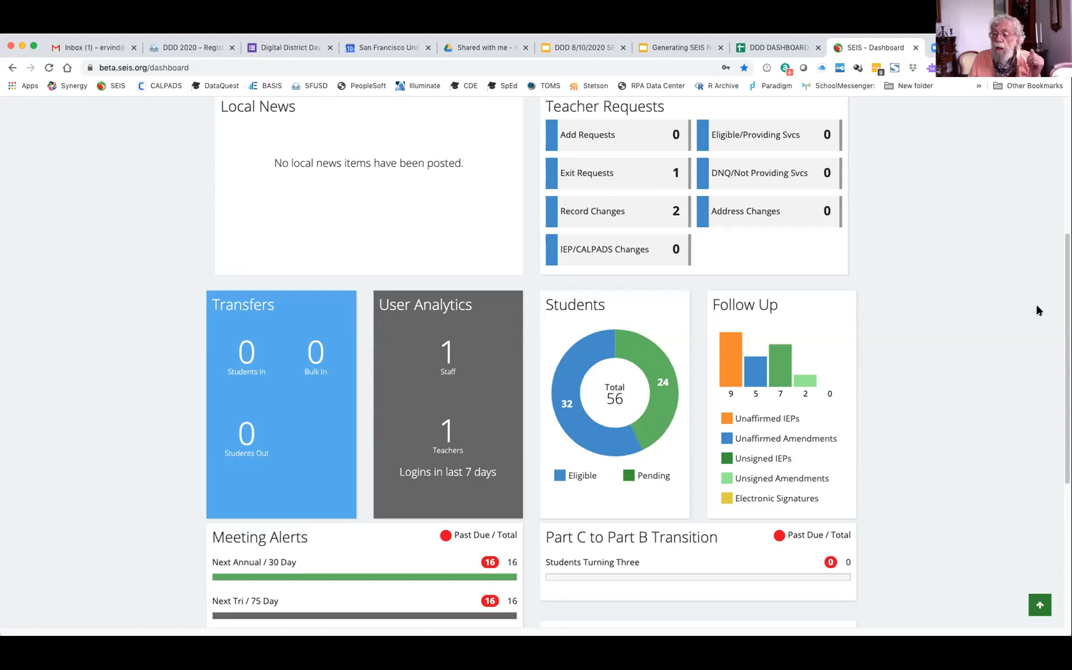
scroll(537, 362, "up", 4)
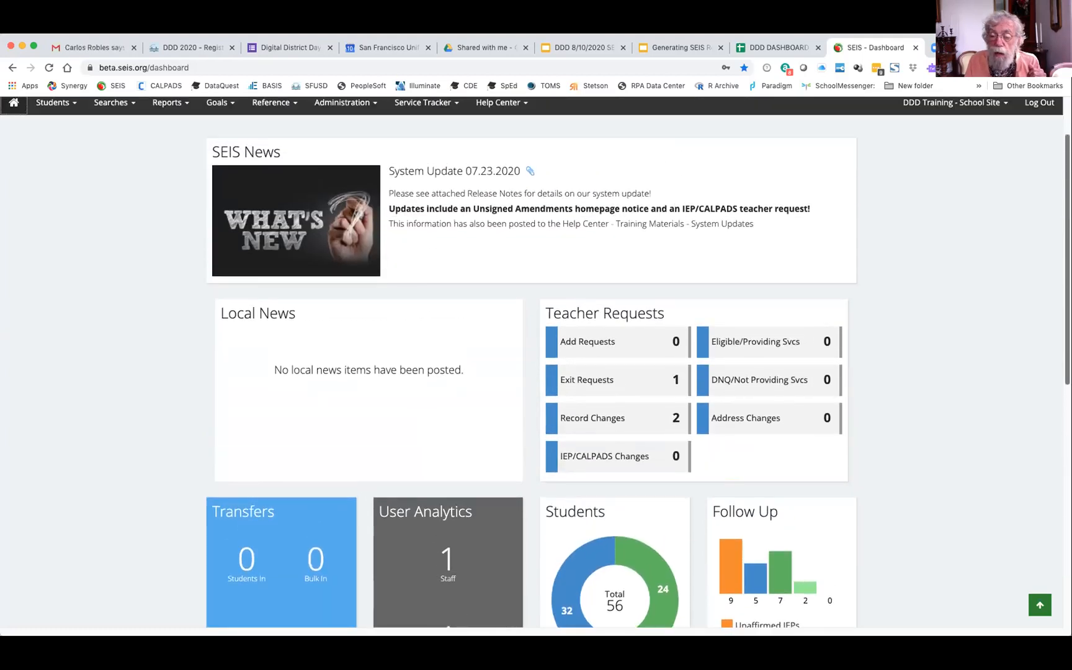
scroll(536, 362, "down", 2)
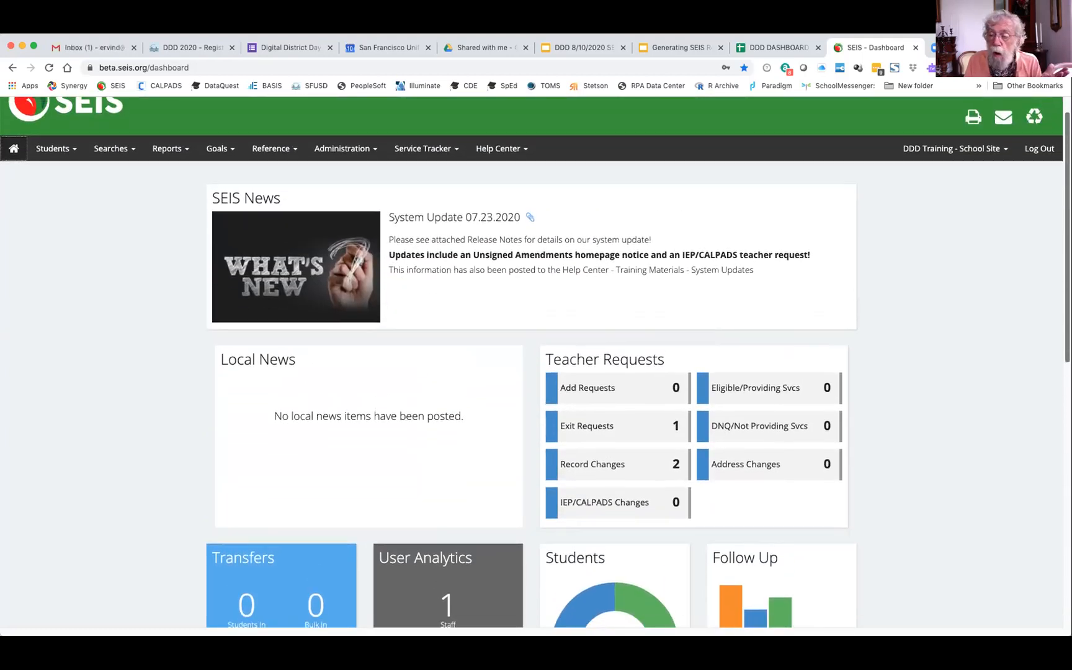
scroll(536, 362, "down", 3)
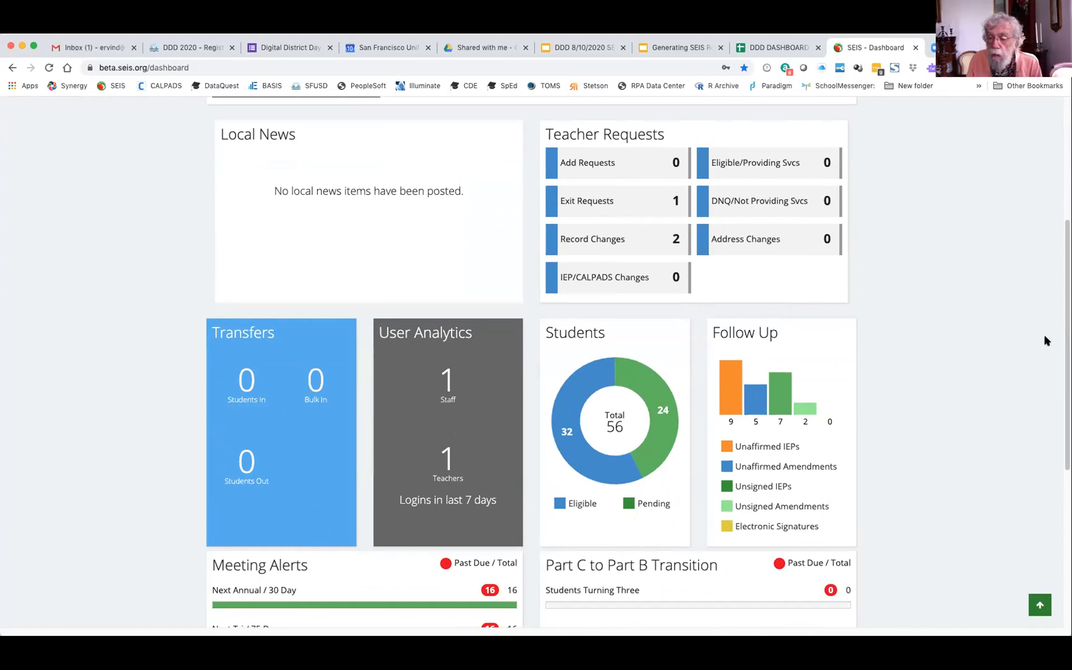
scroll(536, 362, "down", 5)
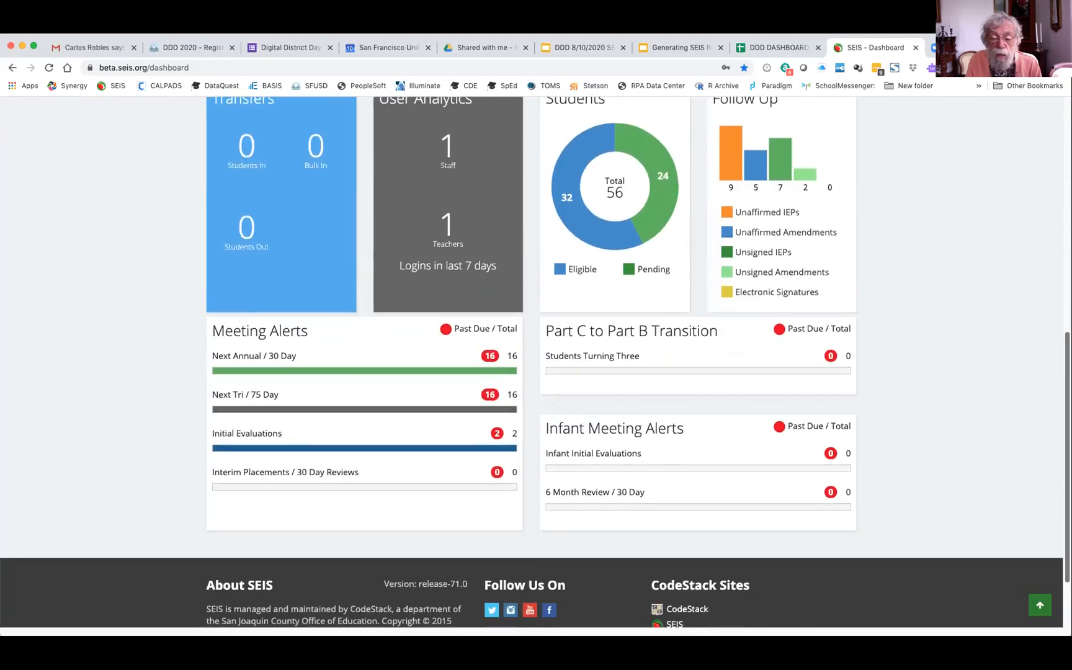
scroll(912, 237, "up", 10)
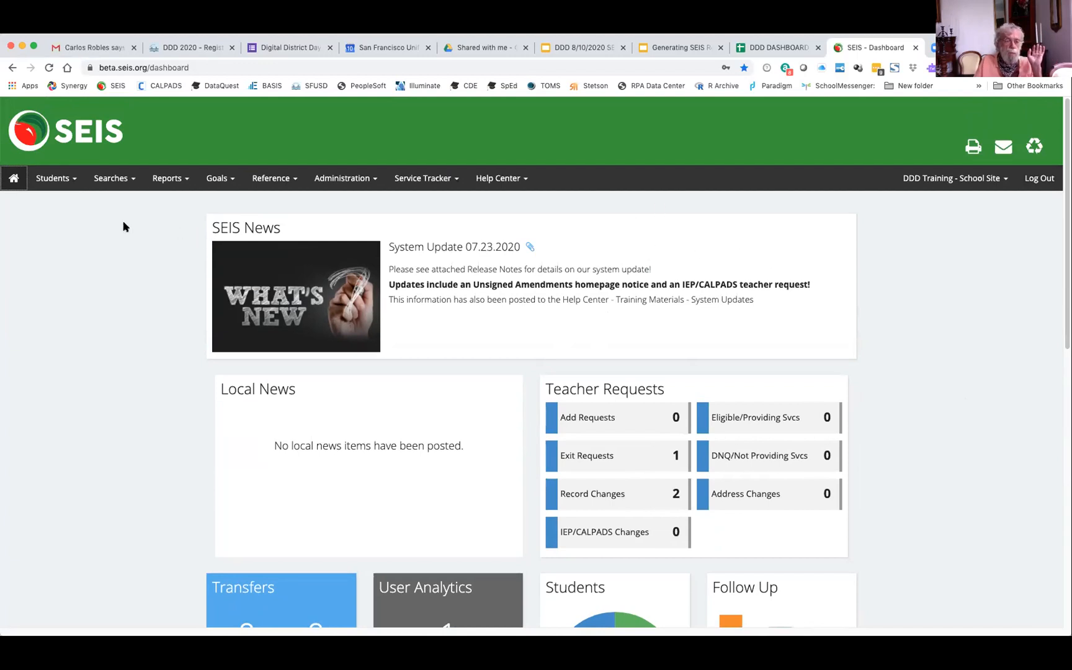
Open the Caseloads page and look through the teacher caseloads with their eligible, pending, case manager and total student columns
left_click(54, 179)
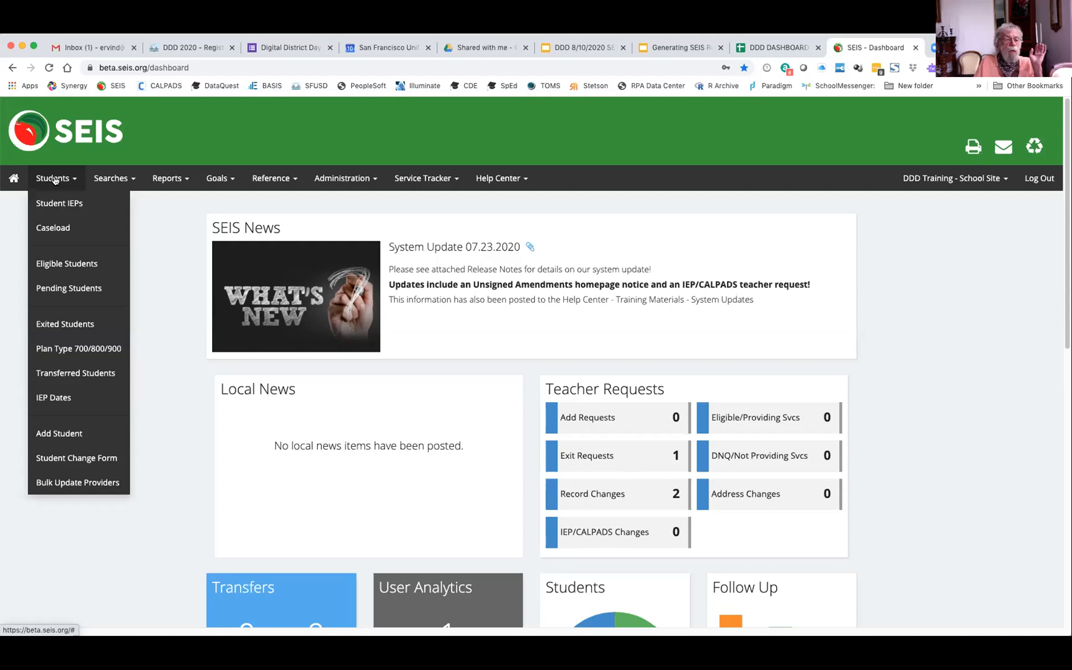
left_click(53, 228)
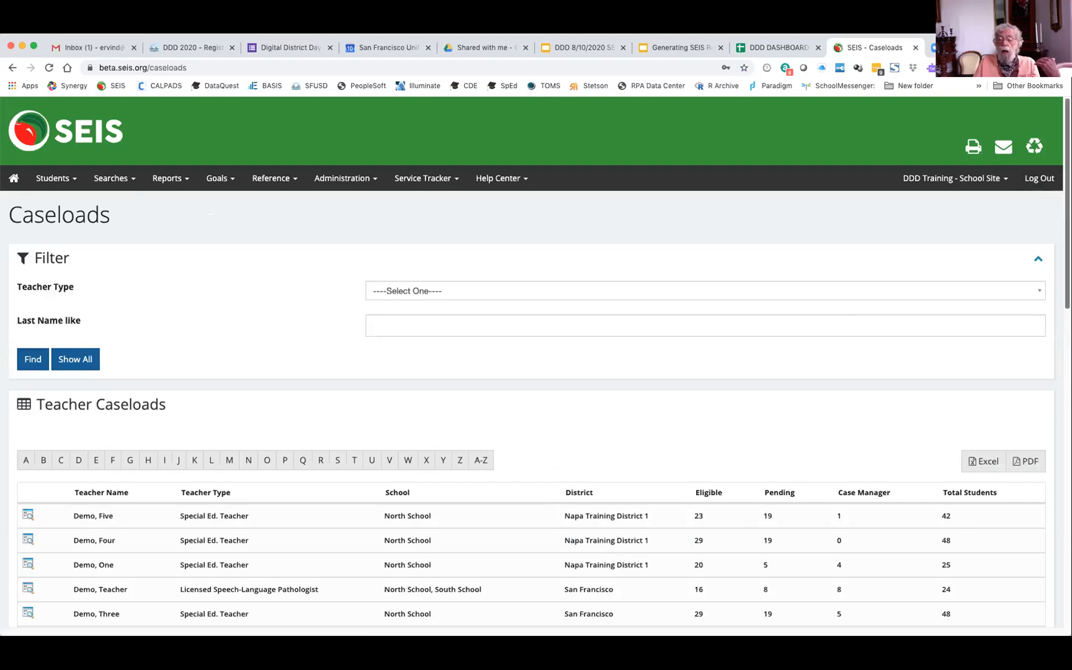
scroll(534, 361, "down", 5)
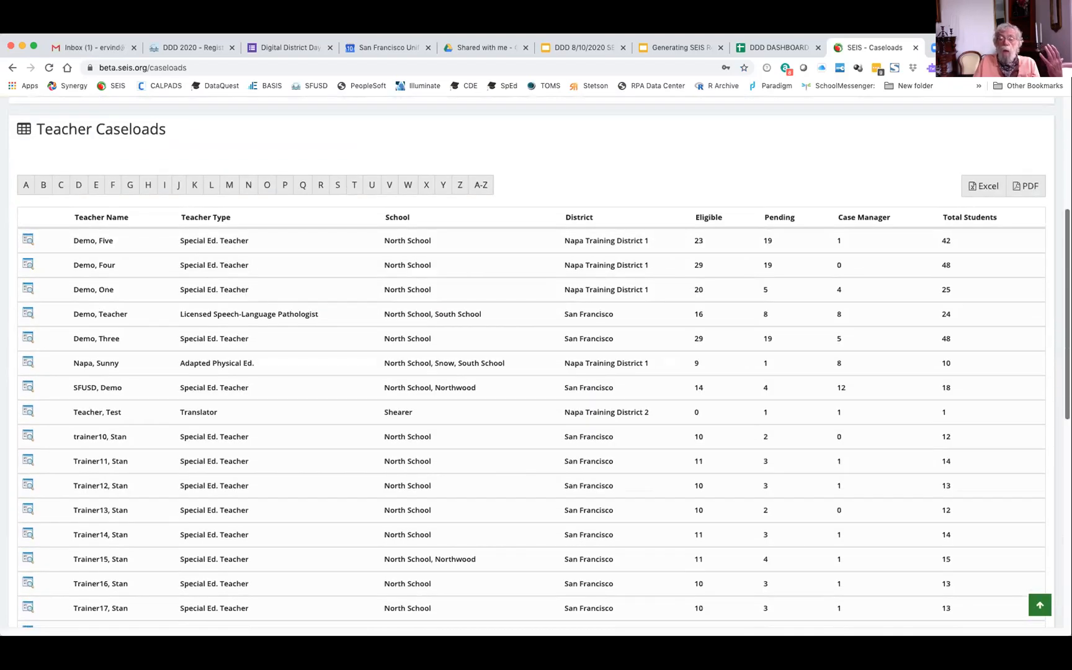
scroll(535, 362, "down", 1)
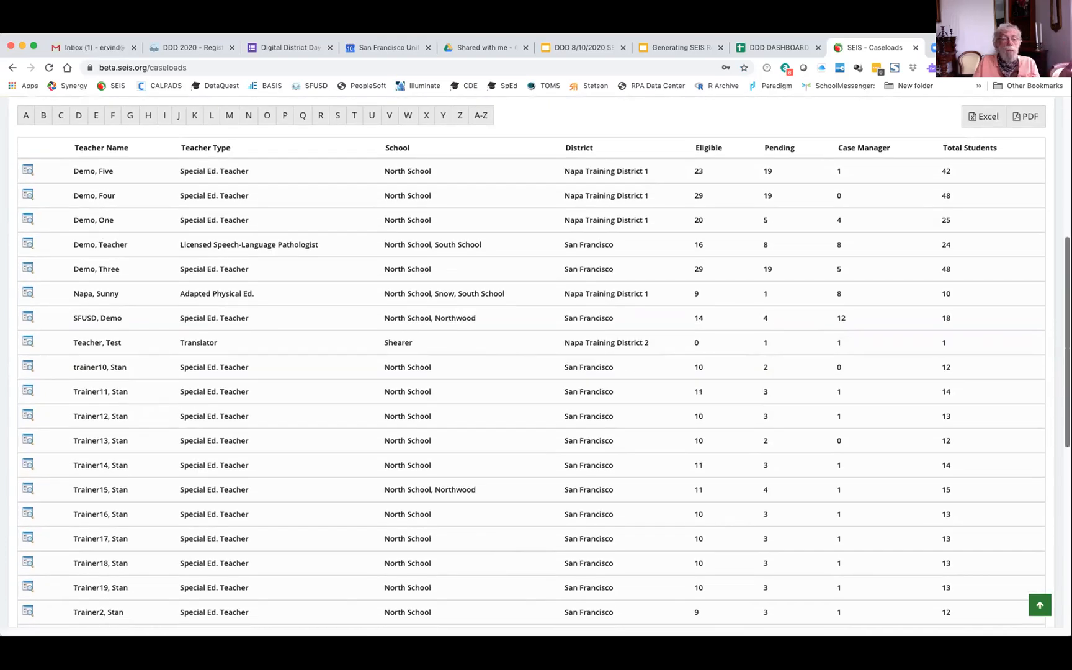
scroll(1046, 264, "down", 6)
left_click_drag(1047, 260, 1020, 135)
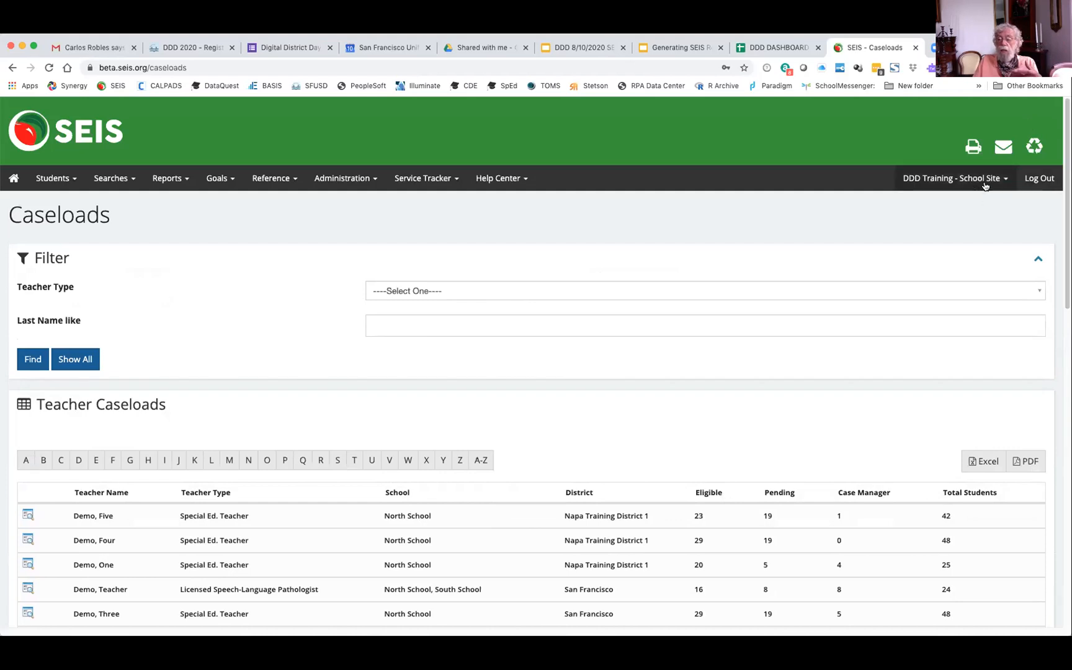
scroll(537, 366, "down", 12)
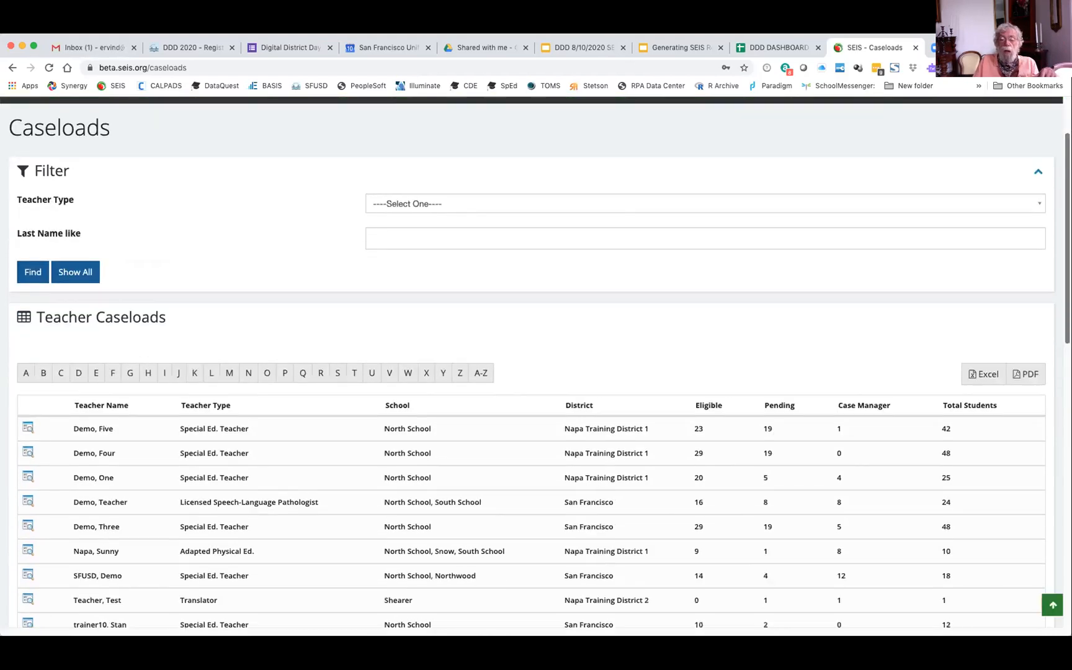
scroll(593, 291, "up", 12)
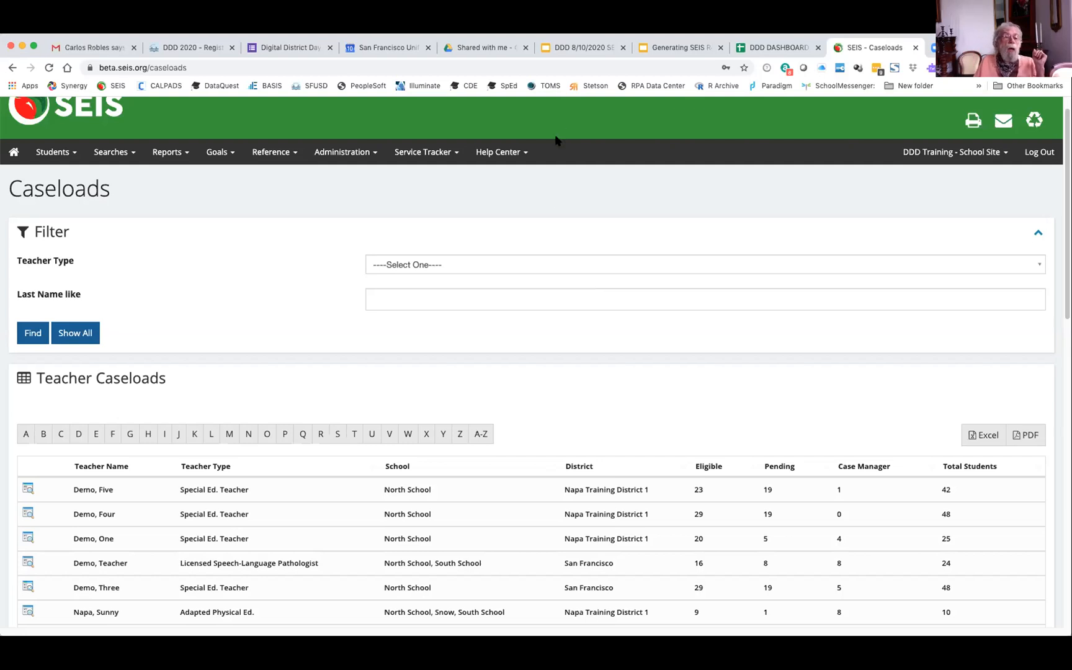
Start a new student search, and hide and show its search options again
left_click(111, 153)
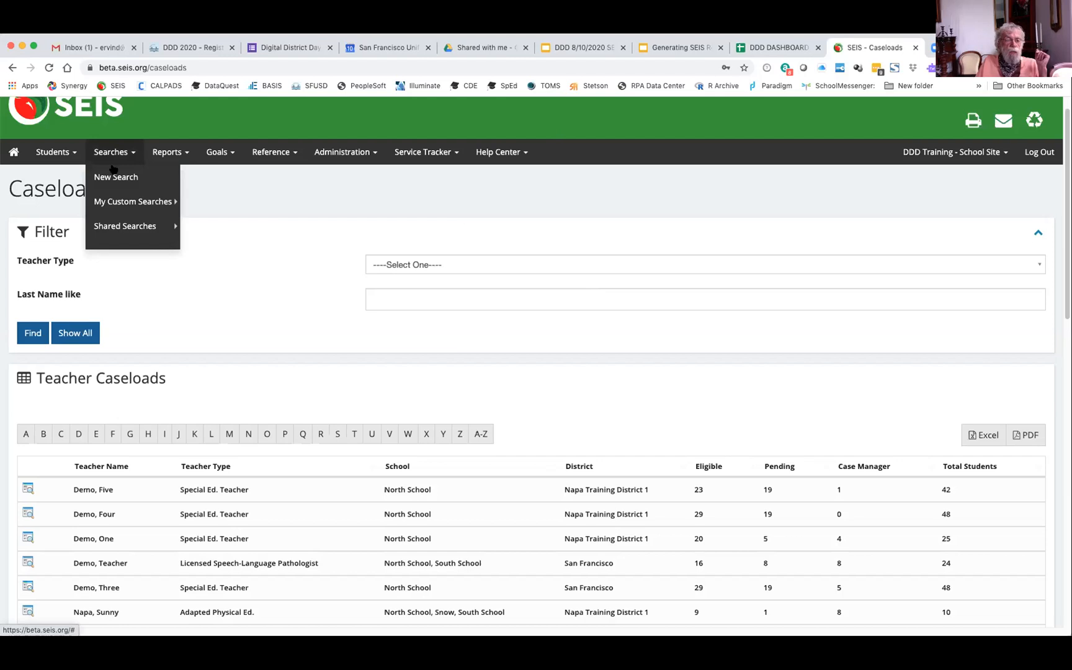
left_click(117, 178)
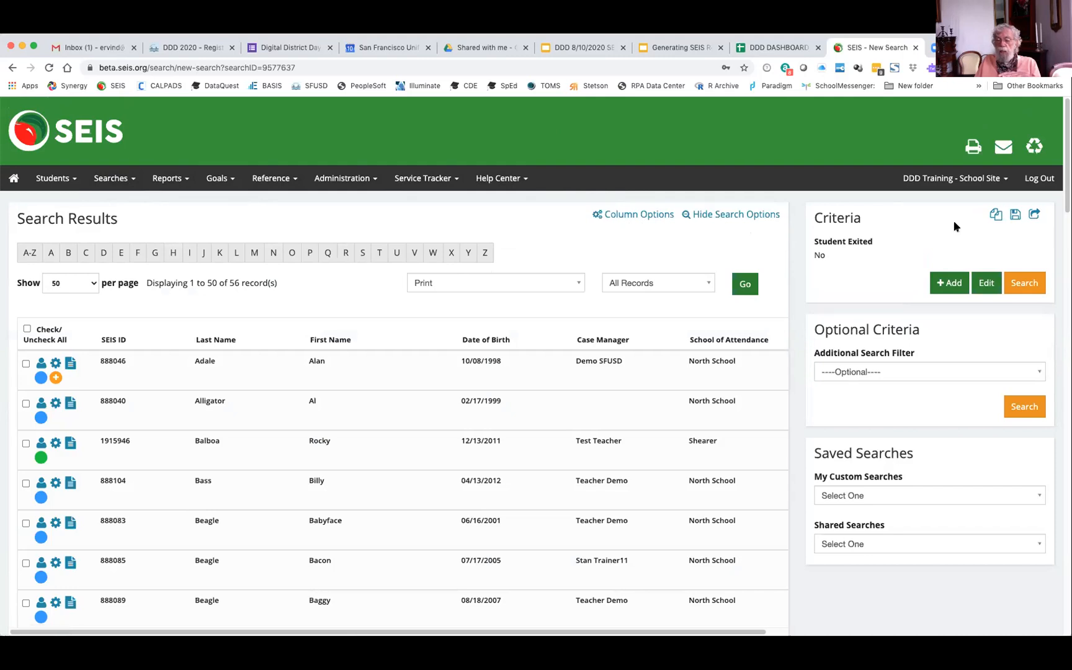
left_click(746, 218)
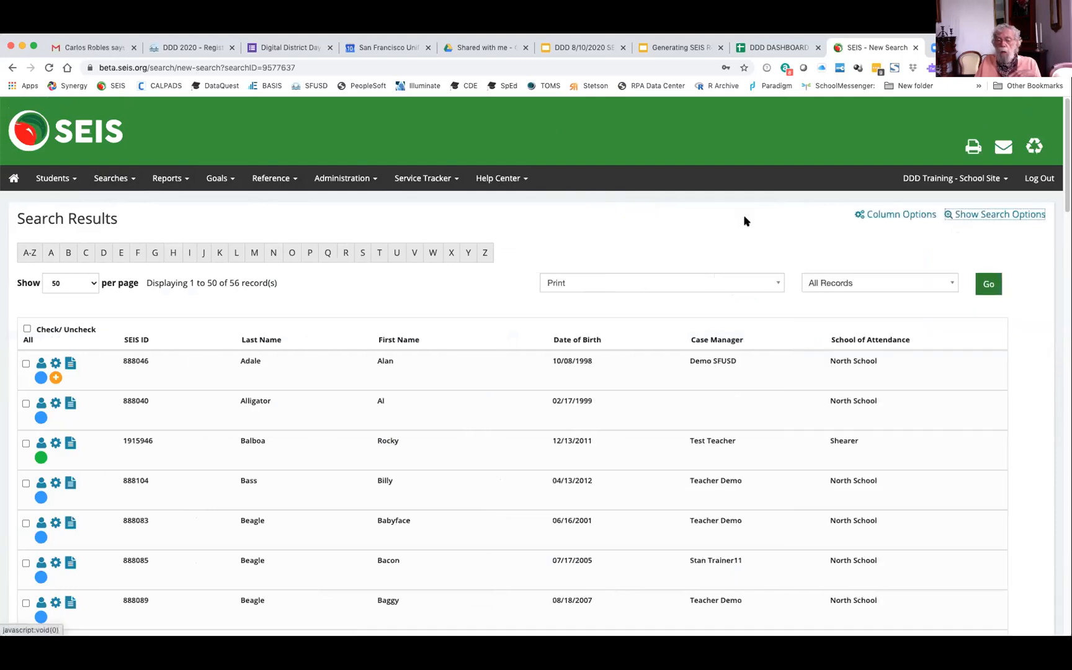
left_click(986, 216)
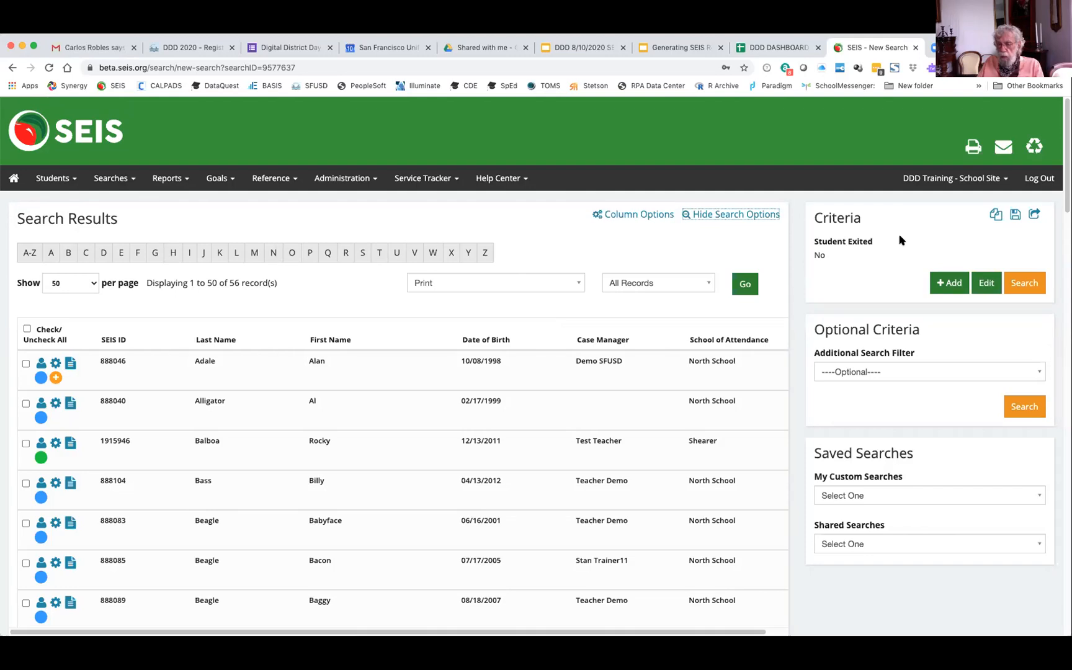
Add the criterion Student Eligibility Status equals Eligible/Previously Eligible and run the search
left_click(950, 284)
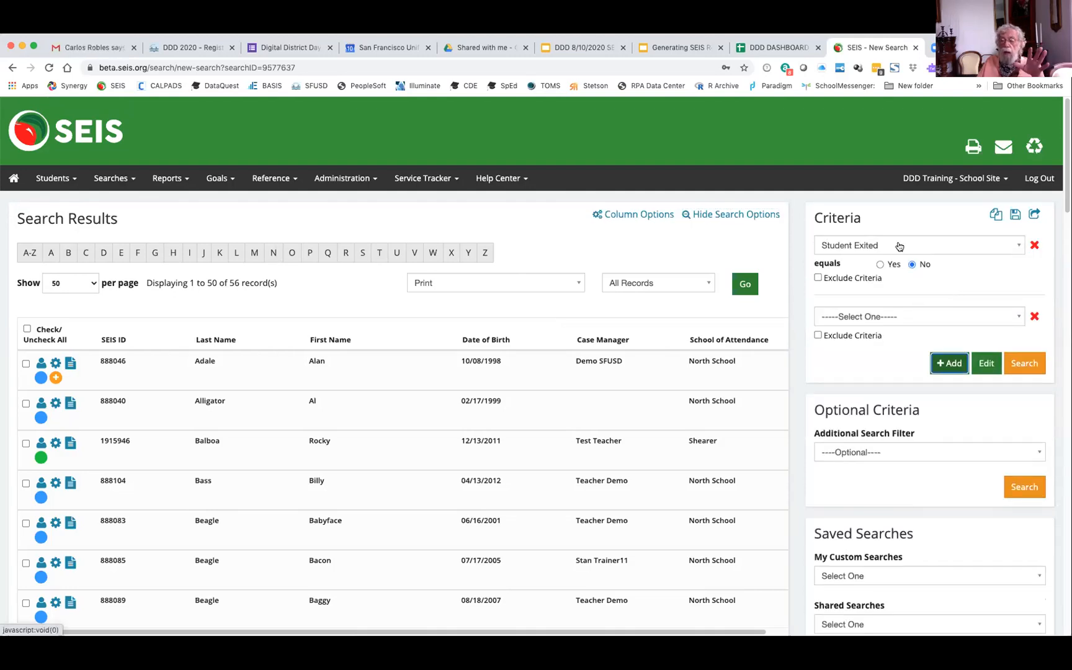
left_click(906, 316)
type("eligibility")
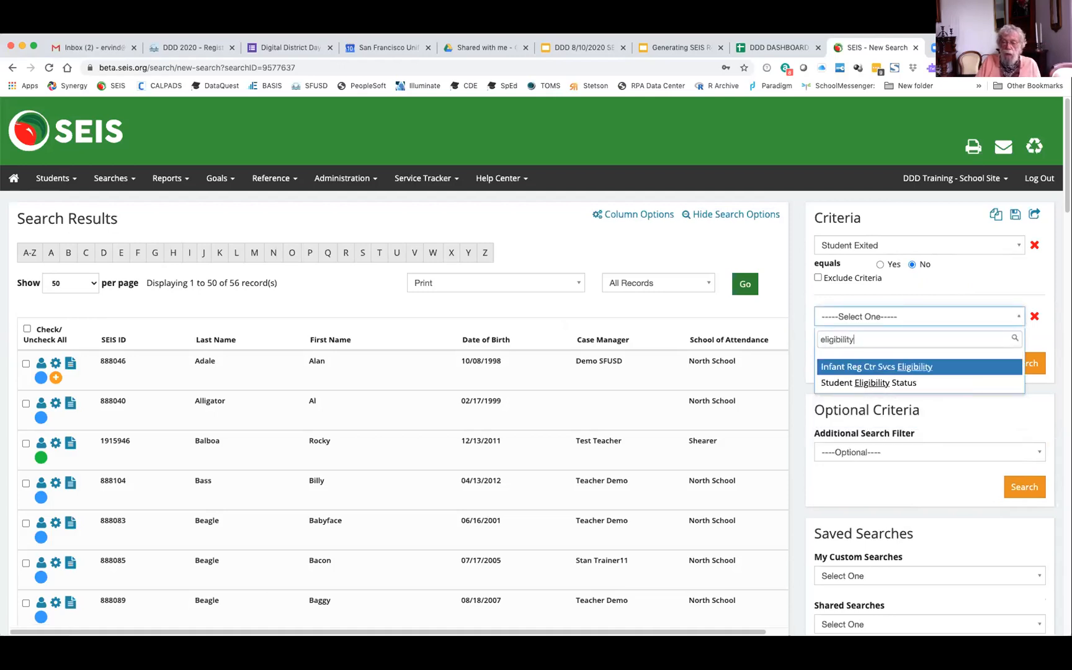
left_click(866, 384)
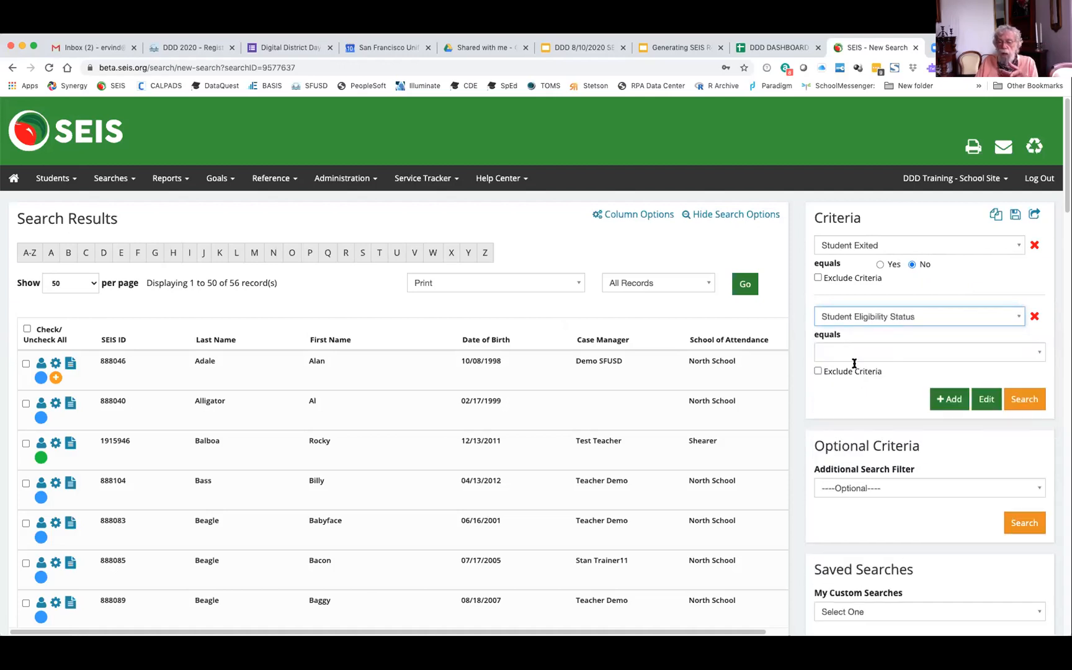
left_click(844, 358)
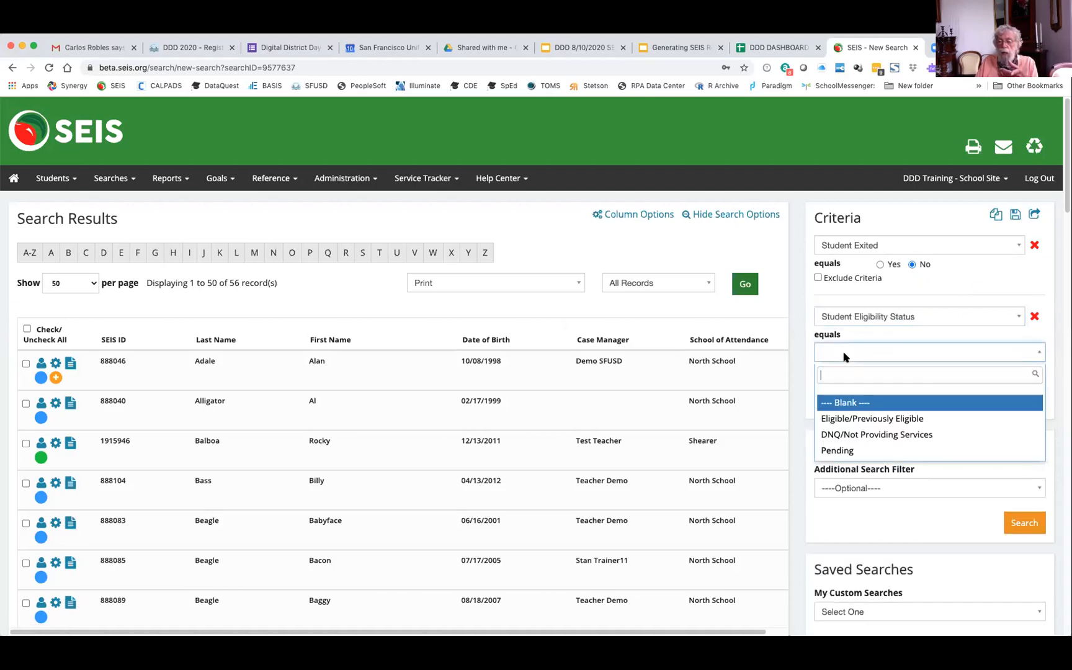
left_click(848, 420)
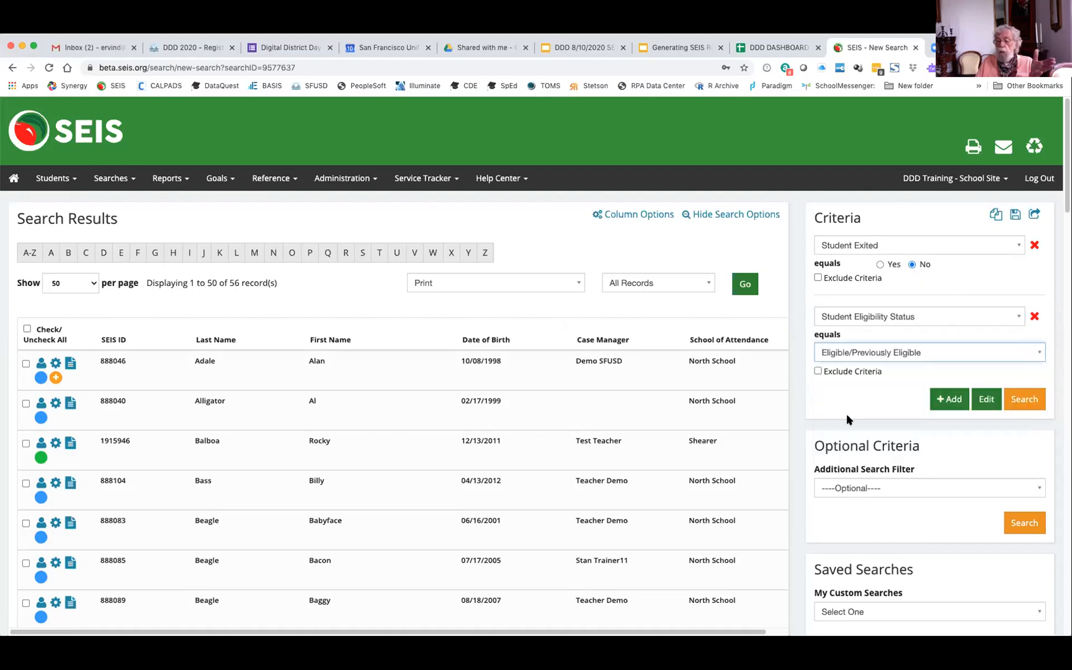
left_click(1025, 401)
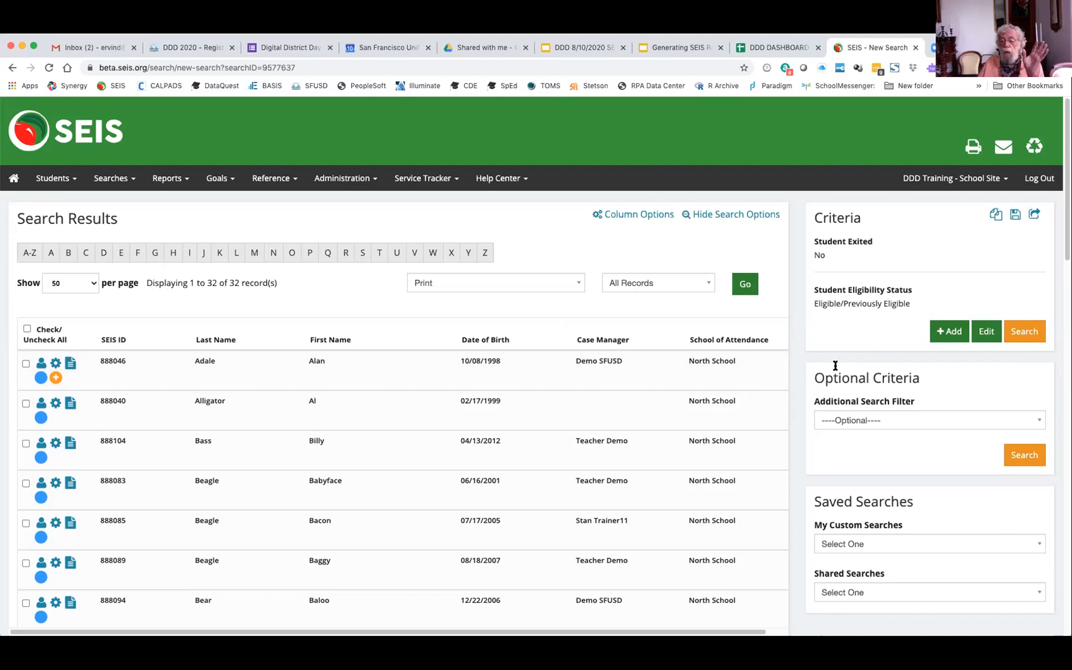
Add a Grade Level criterion with 18 Kindergarten, 01 First grade and 02 Second grade, and run the search
left_click(948, 333)
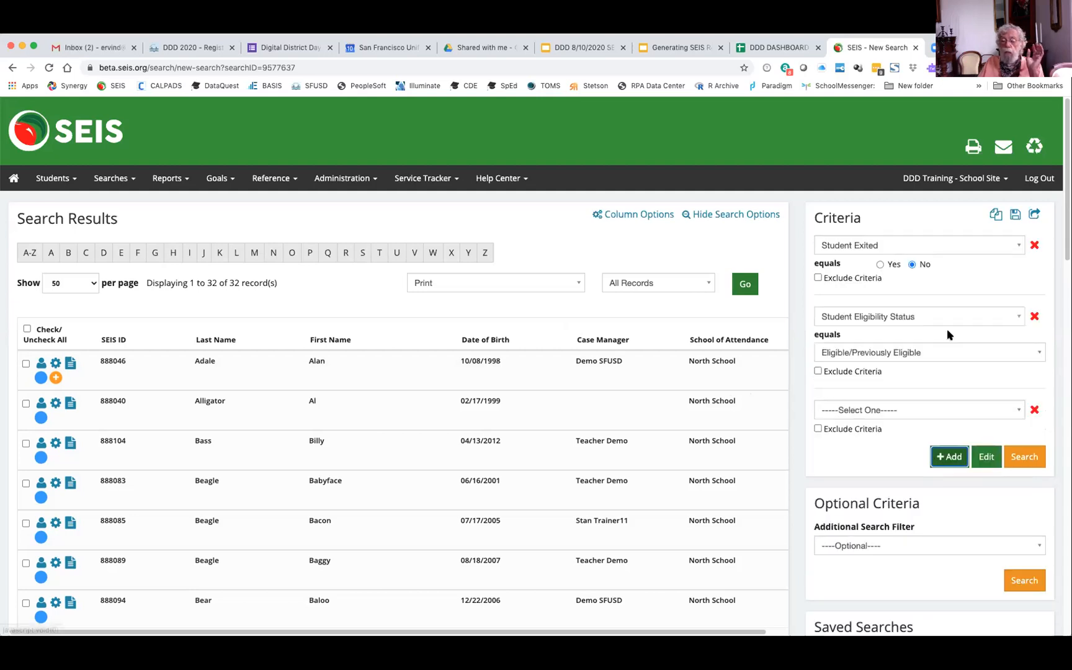
left_click(904, 411)
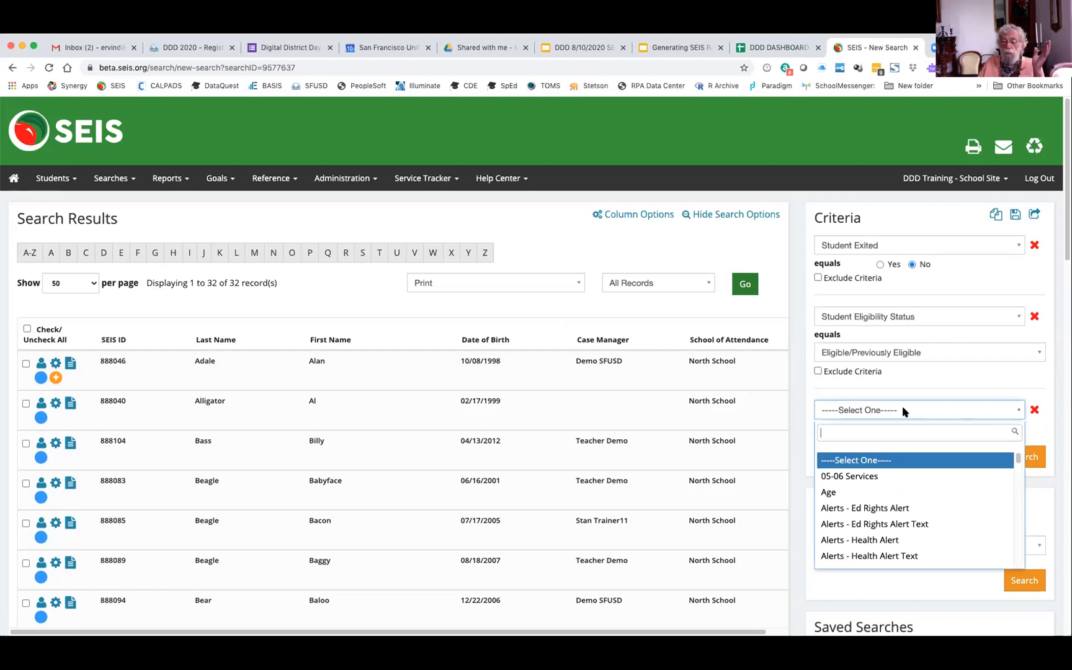
type("grade")
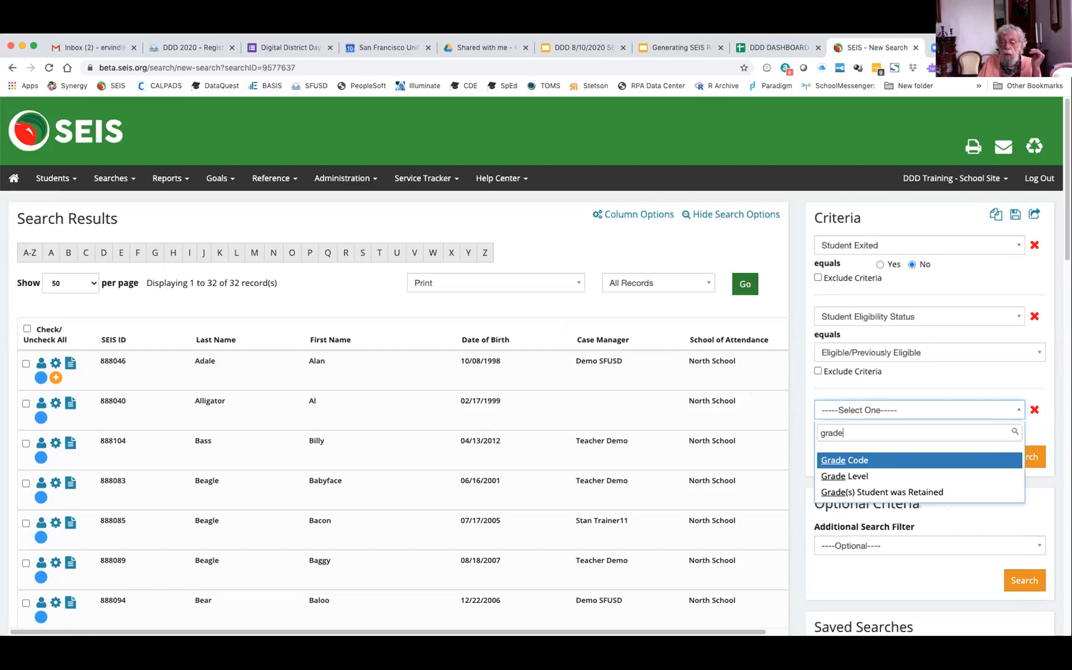
left_click(858, 476)
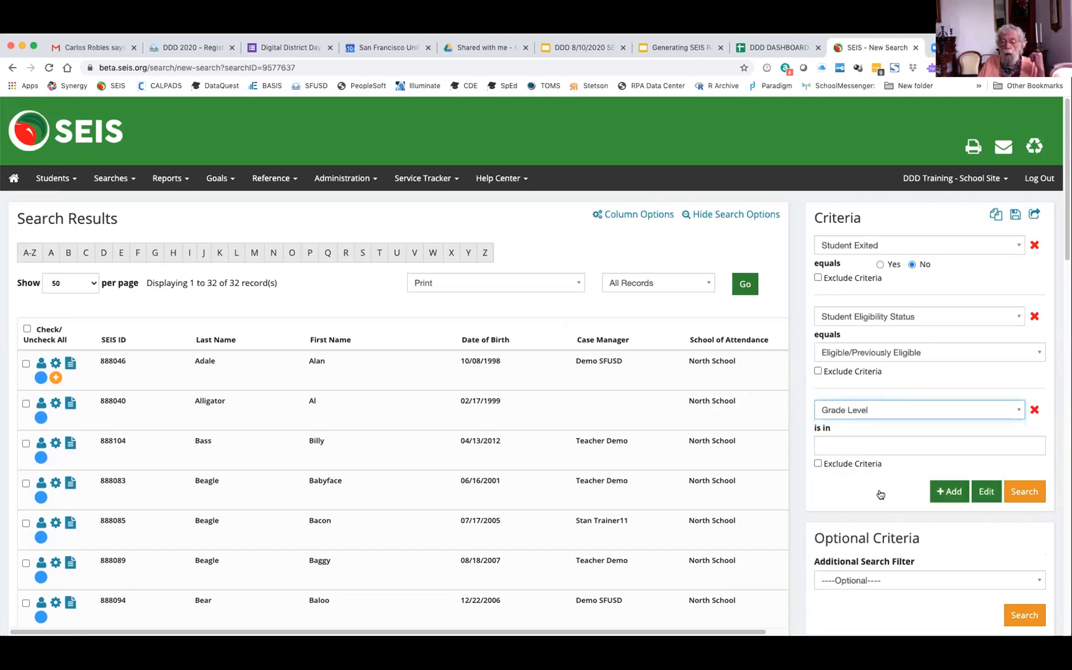
left_click(862, 444)
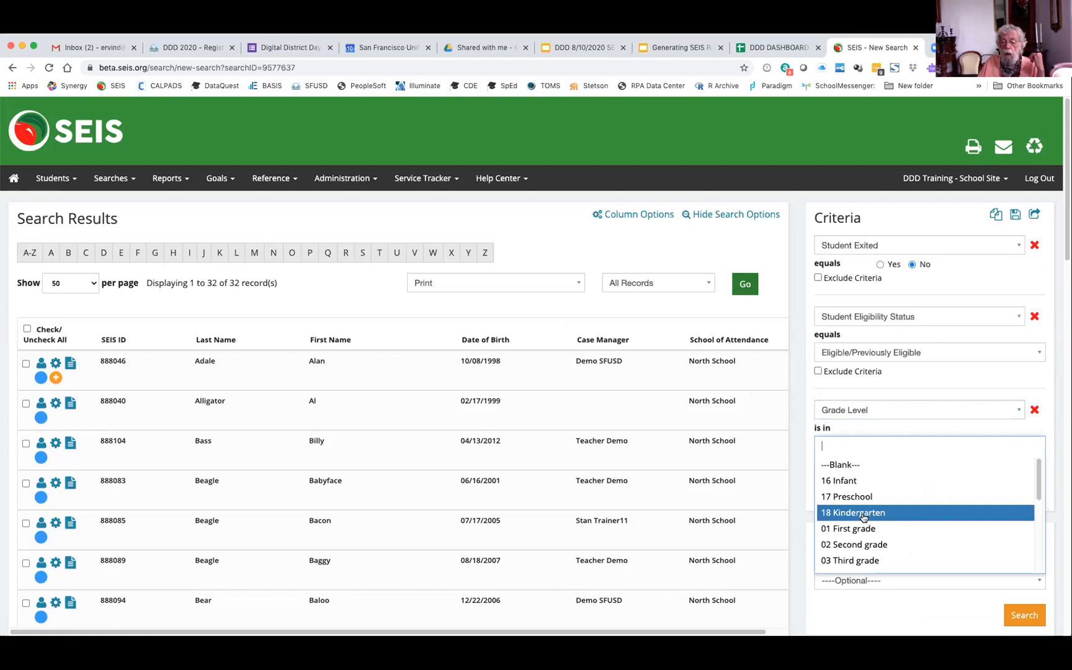
left_click(863, 517)
left_click(859, 519)
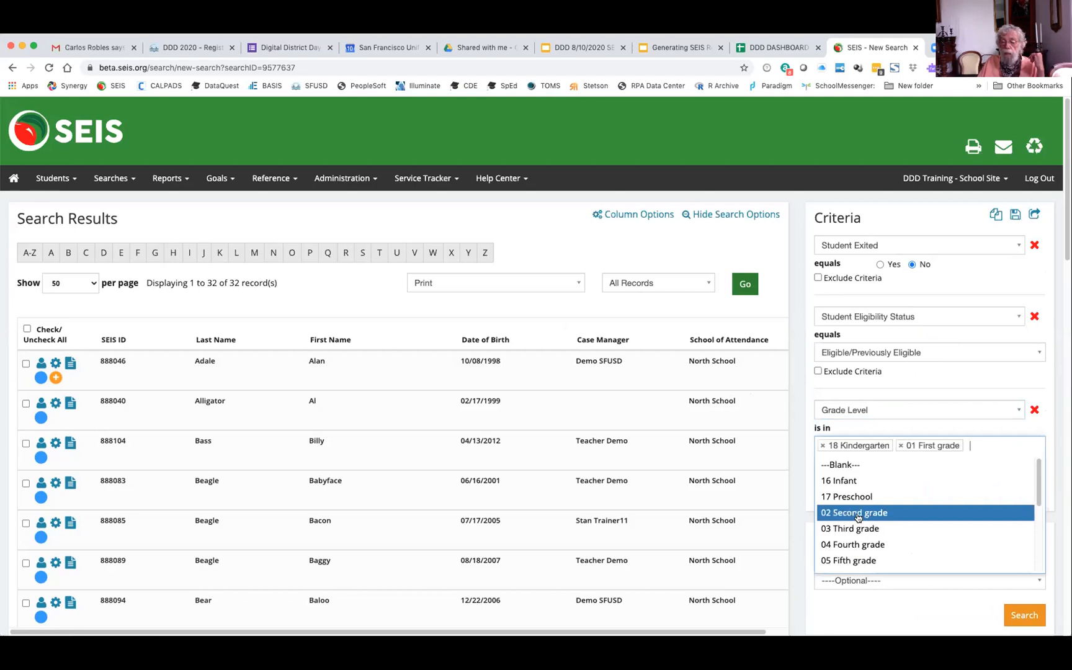
left_click(859, 518)
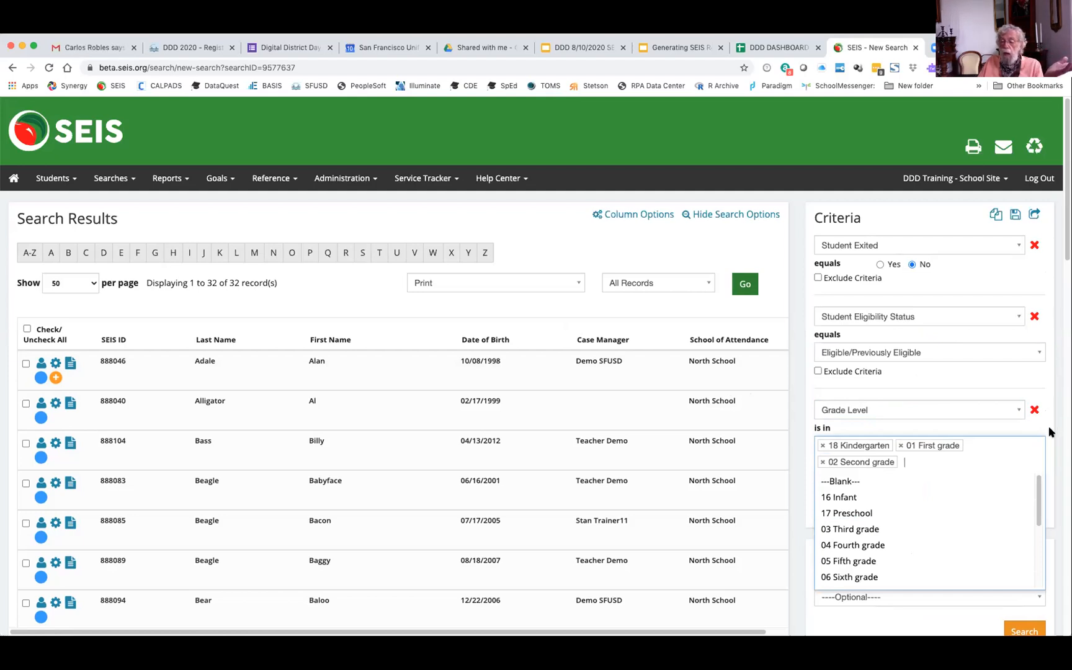
left_click(1023, 630)
left_click(1024, 509)
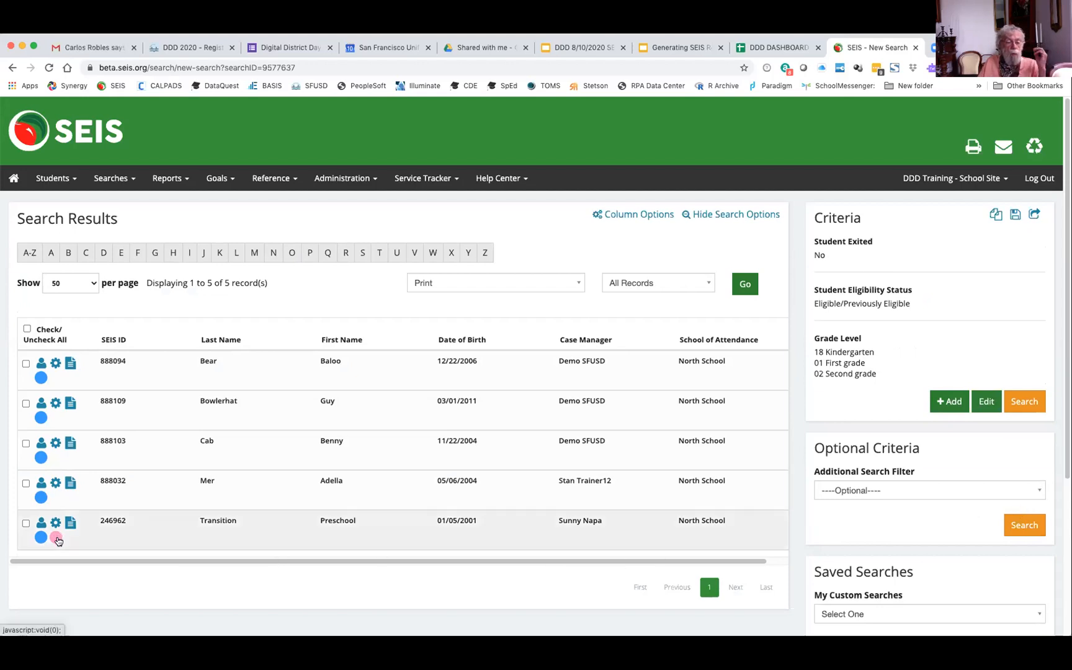
Add the Disability 1 column to the student report, apply it and view the new column in the search results
mouse_move(55, 543)
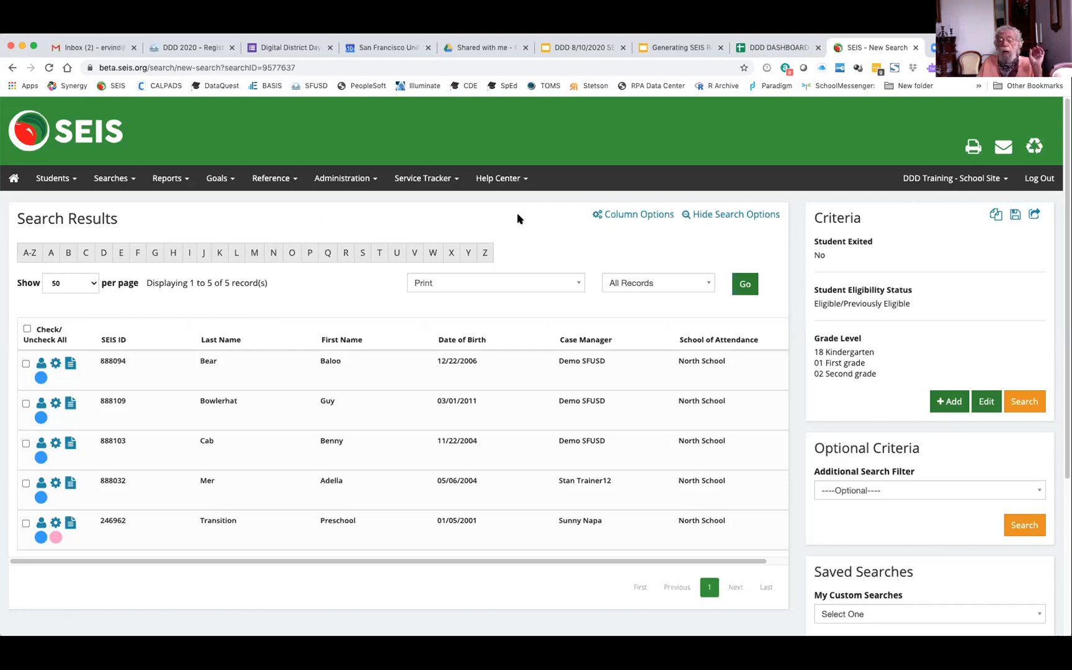
left_click(632, 218)
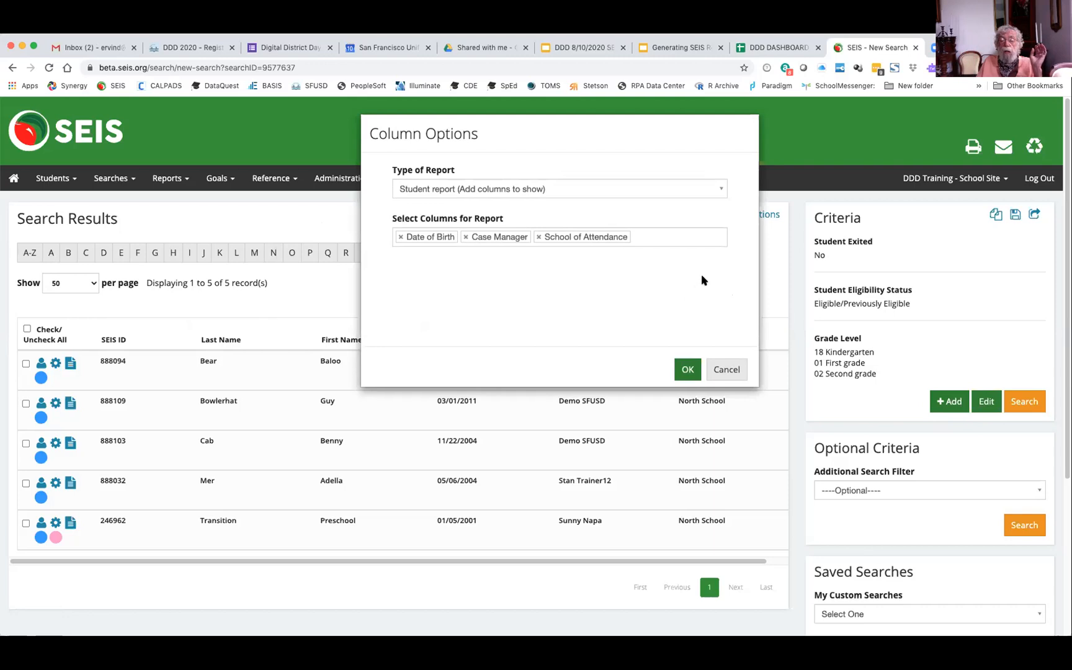
left_click(792, 273)
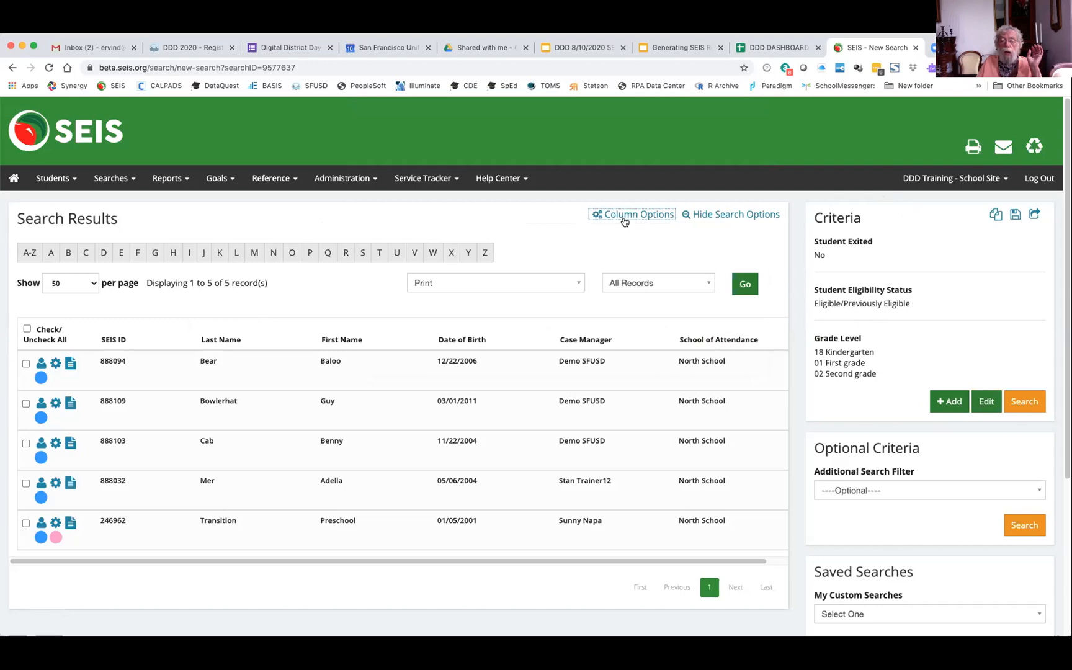
left_click(629, 215)
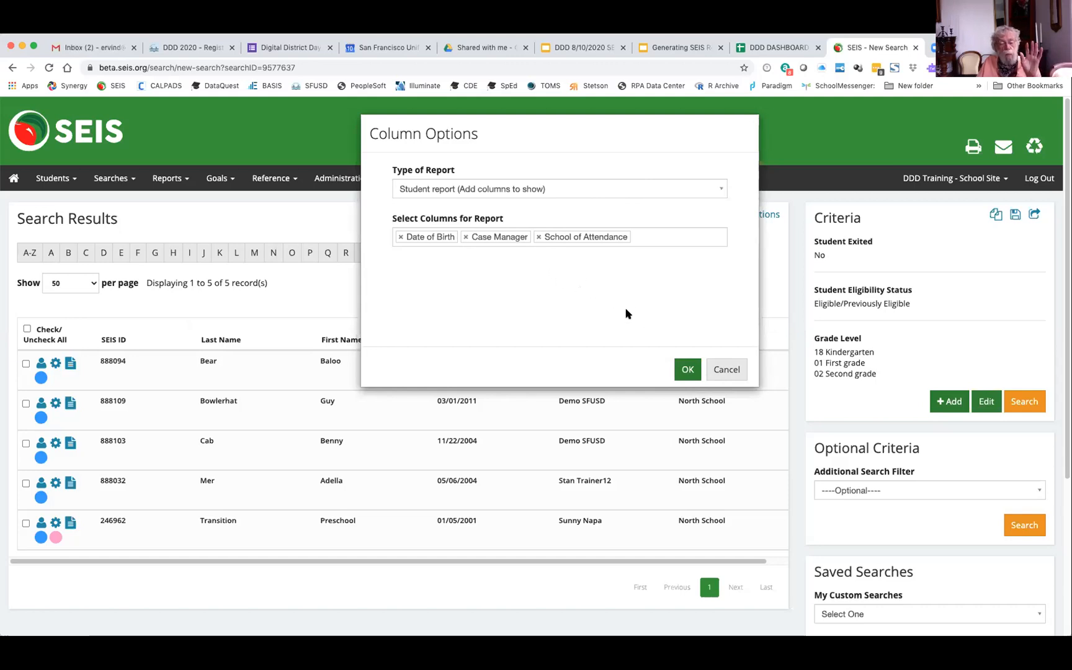
left_click(648, 236)
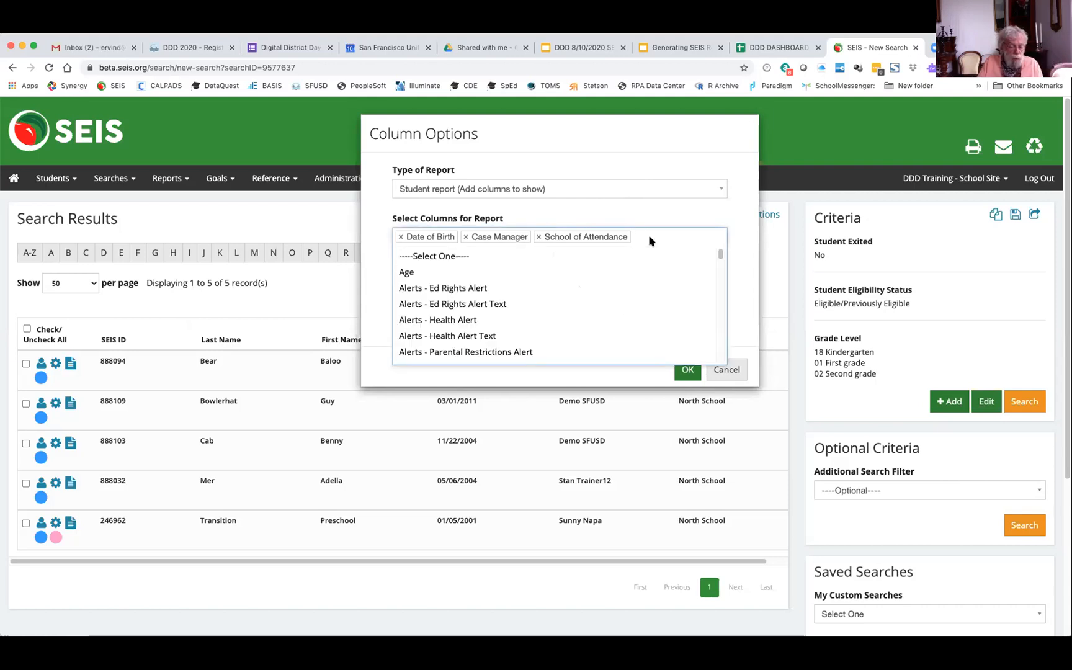
type("disa")
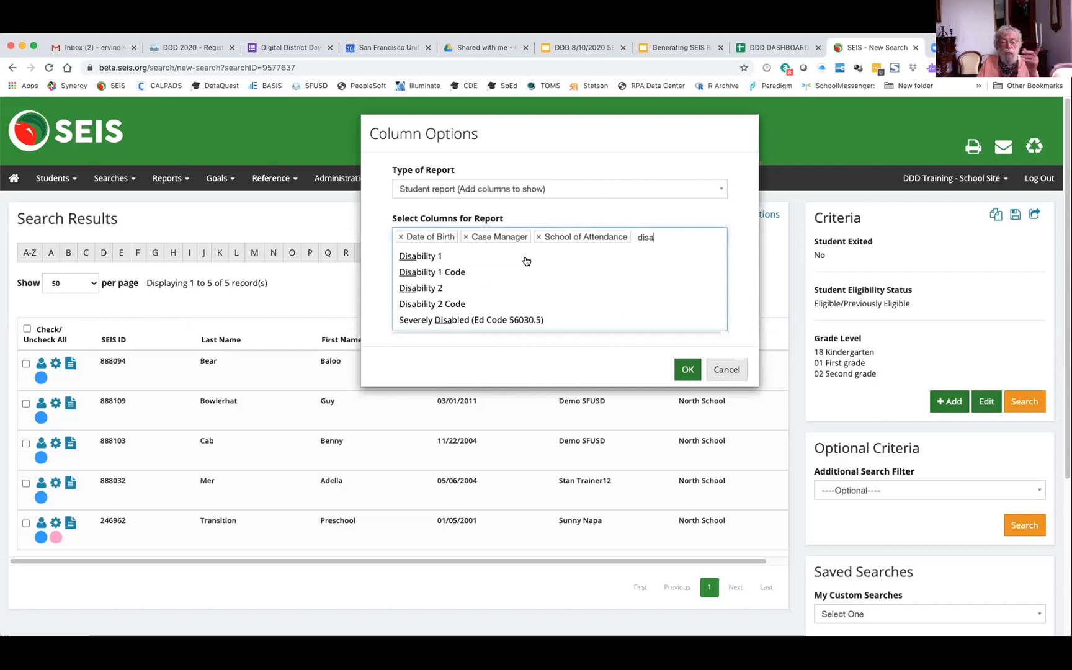
left_click(434, 257)
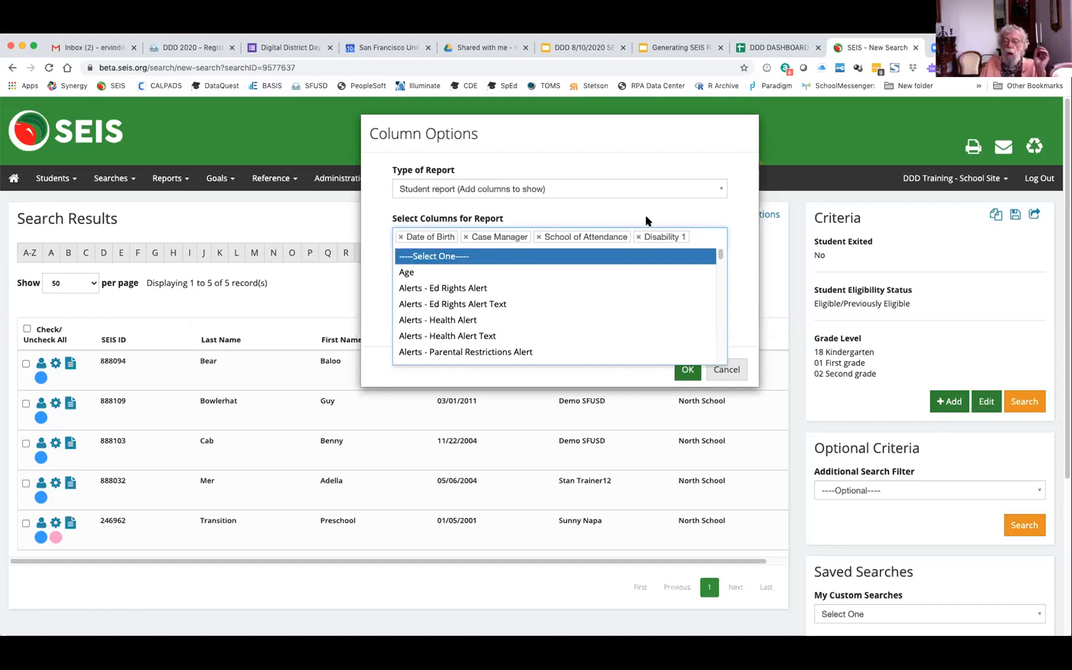
left_click(685, 371)
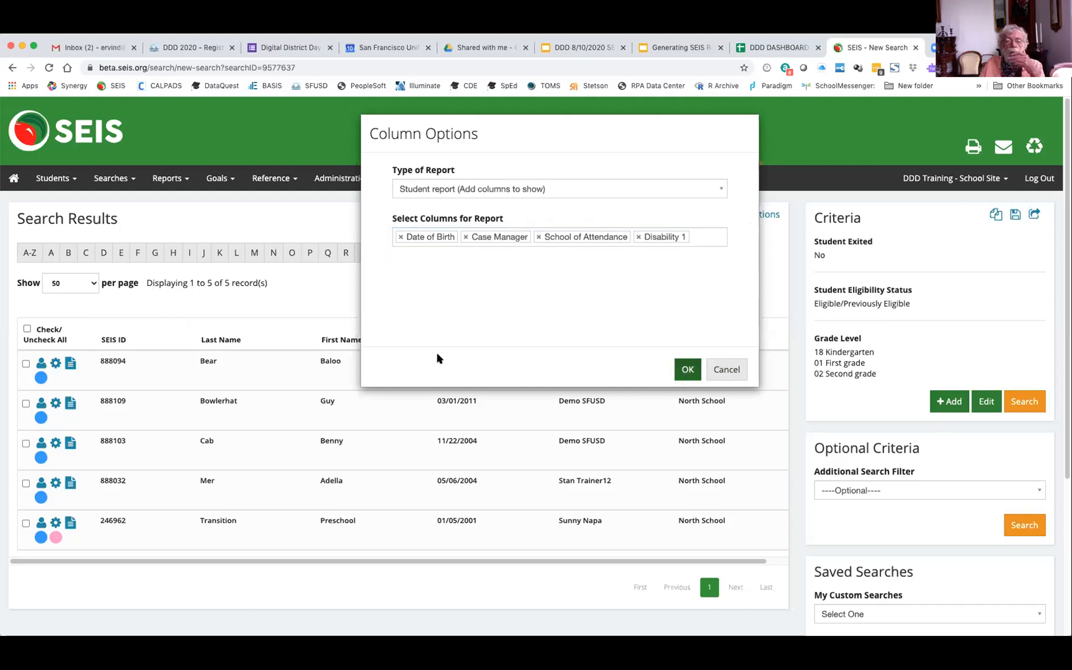
left_click(687, 370)
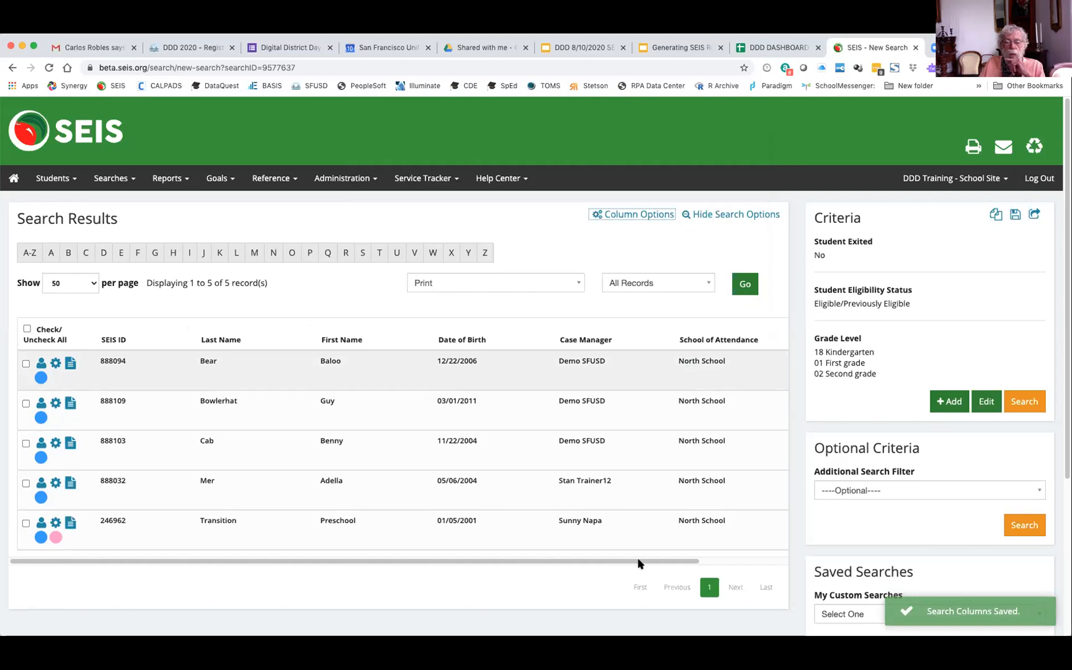
left_click_drag(642, 563, 734, 560)
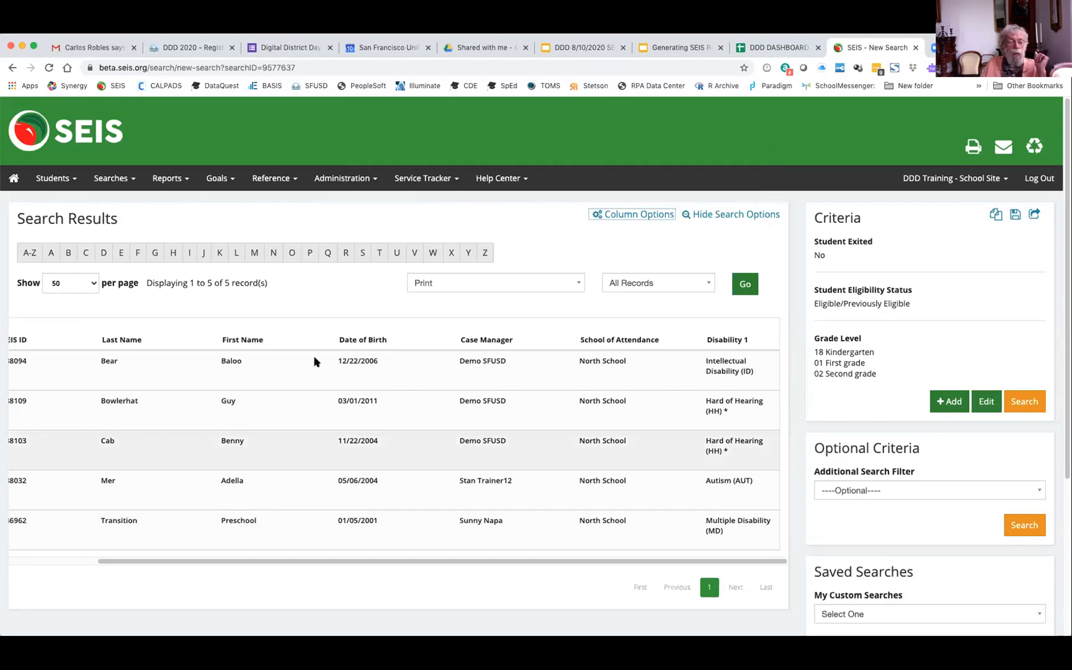
left_click_drag(639, 562, 599, 562)
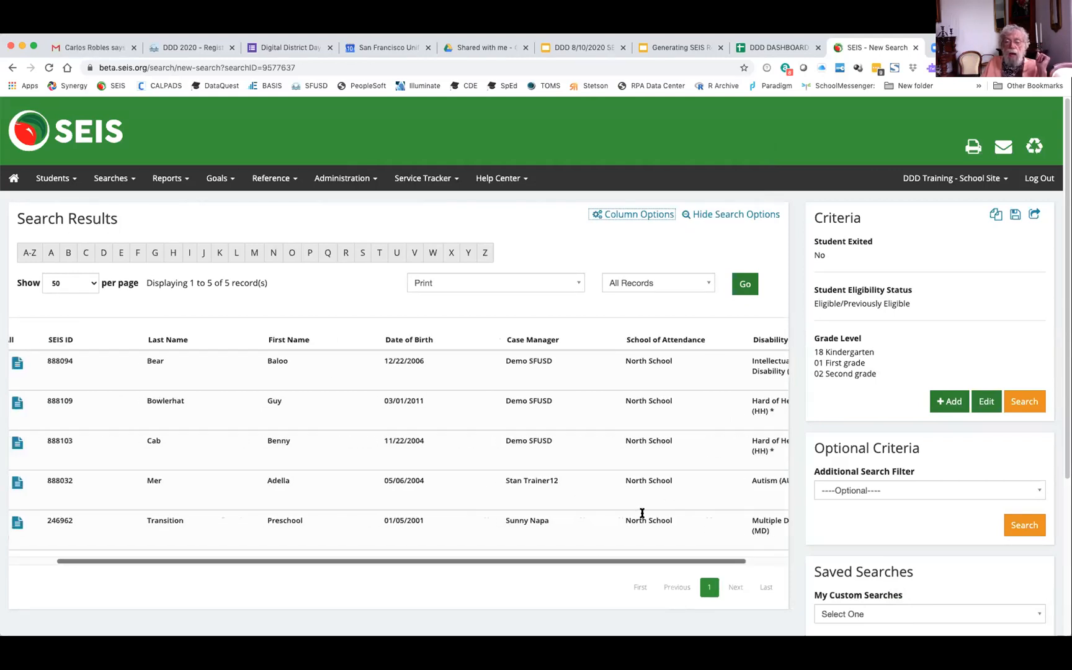
Reopen the report's column options and browse the available columns through to the end of the list
left_click(662, 215)
left_click(701, 237)
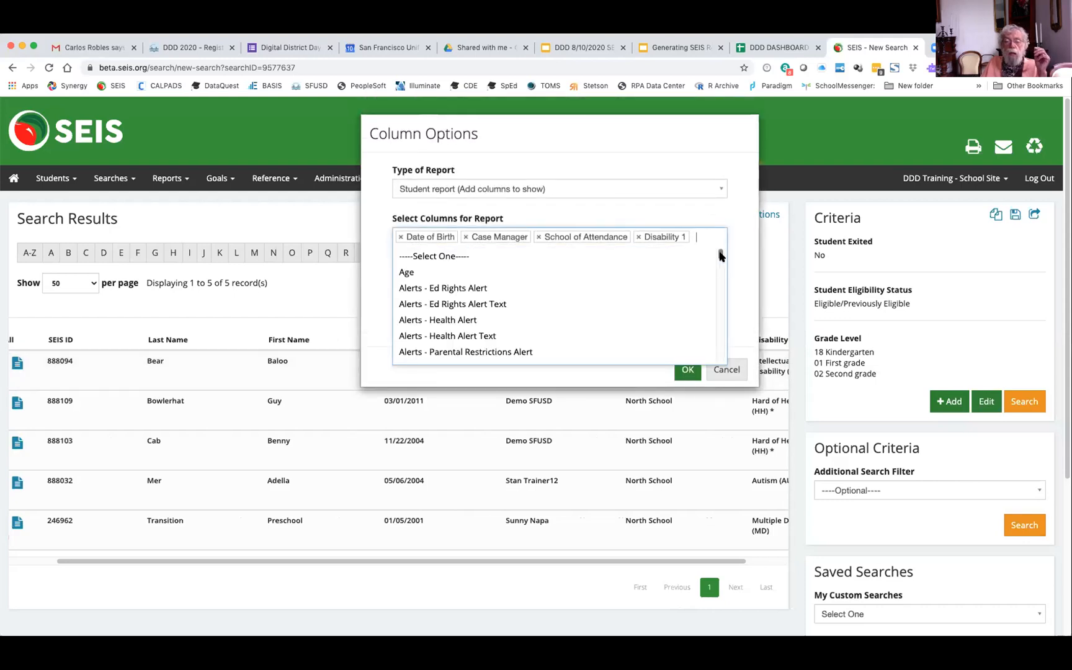
left_click_drag(722, 254, 734, 281)
scroll(734, 283, "down", 1)
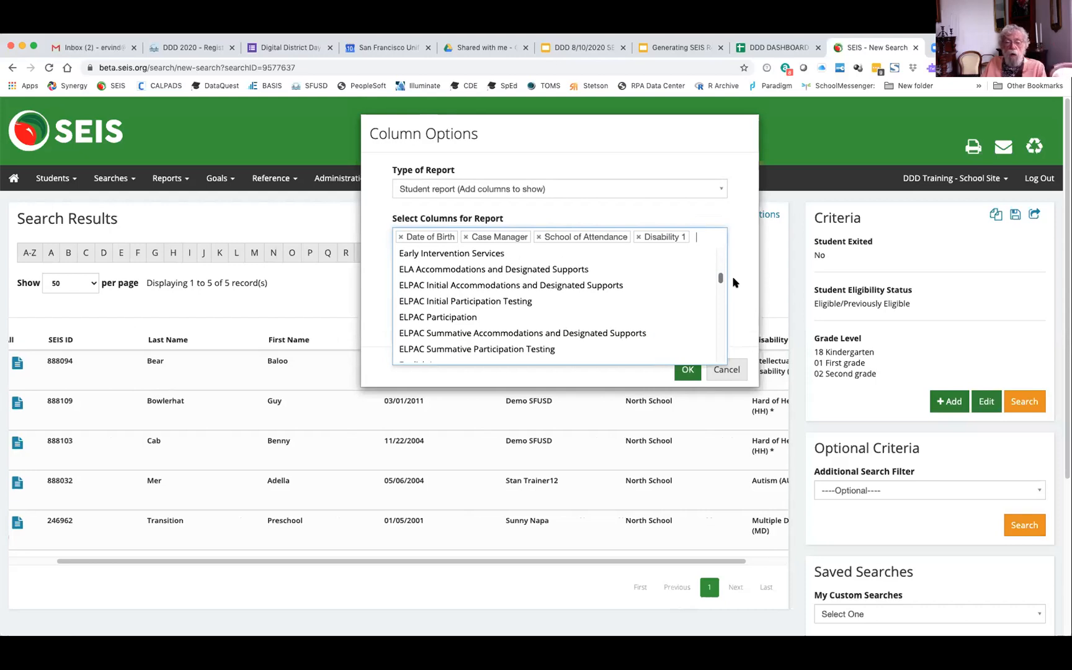
scroll(734, 282, "down", 3)
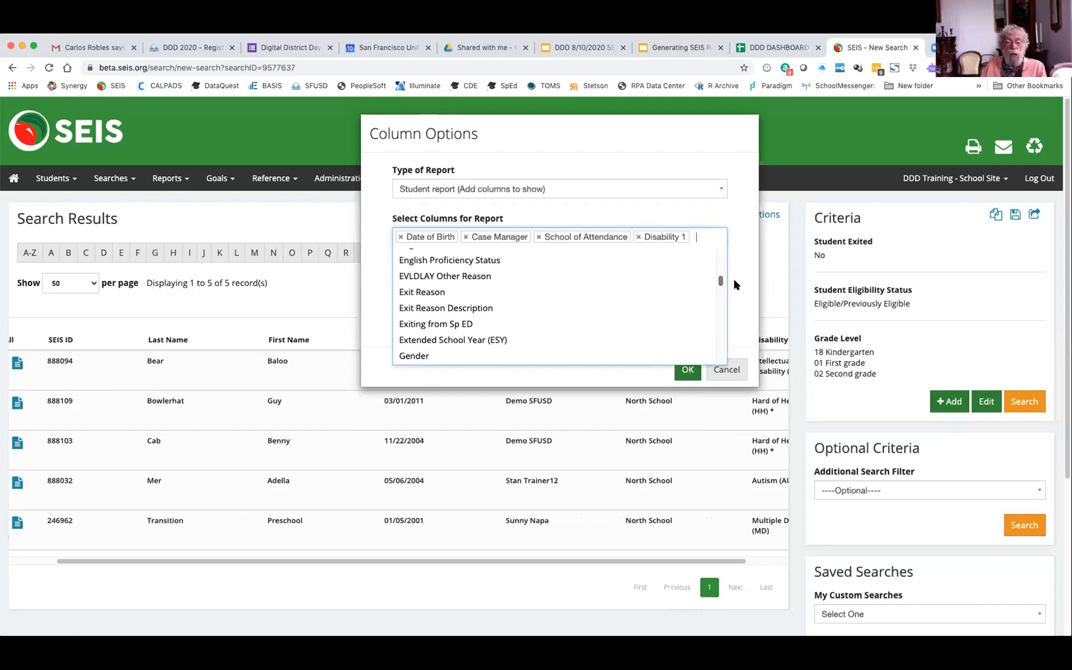
scroll(735, 285, "down", 2)
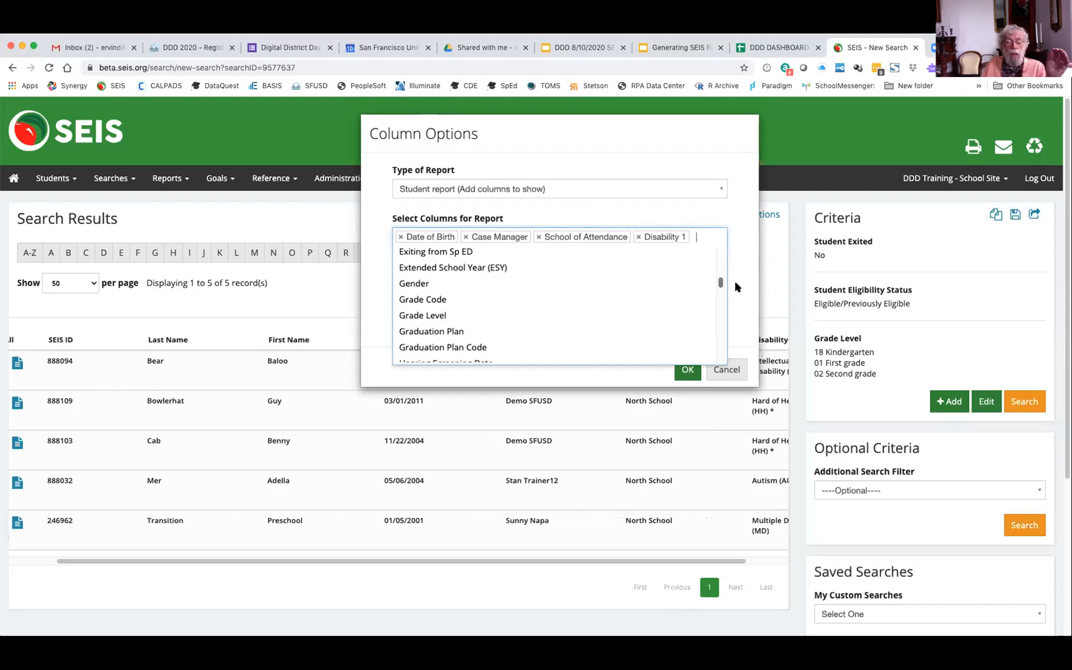
scroll(735, 282, "down", 1)
scroll(737, 287, "down", 2)
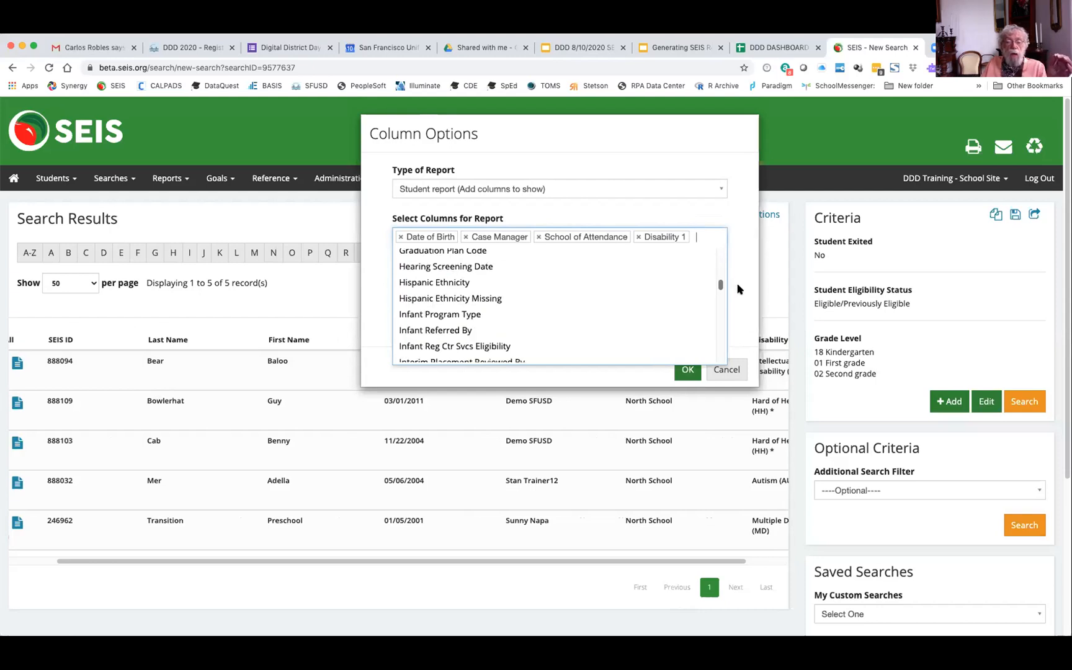
scroll(737, 290, "down", 1)
scroll(737, 292, "down", 2)
scroll(739, 294, "down", 6)
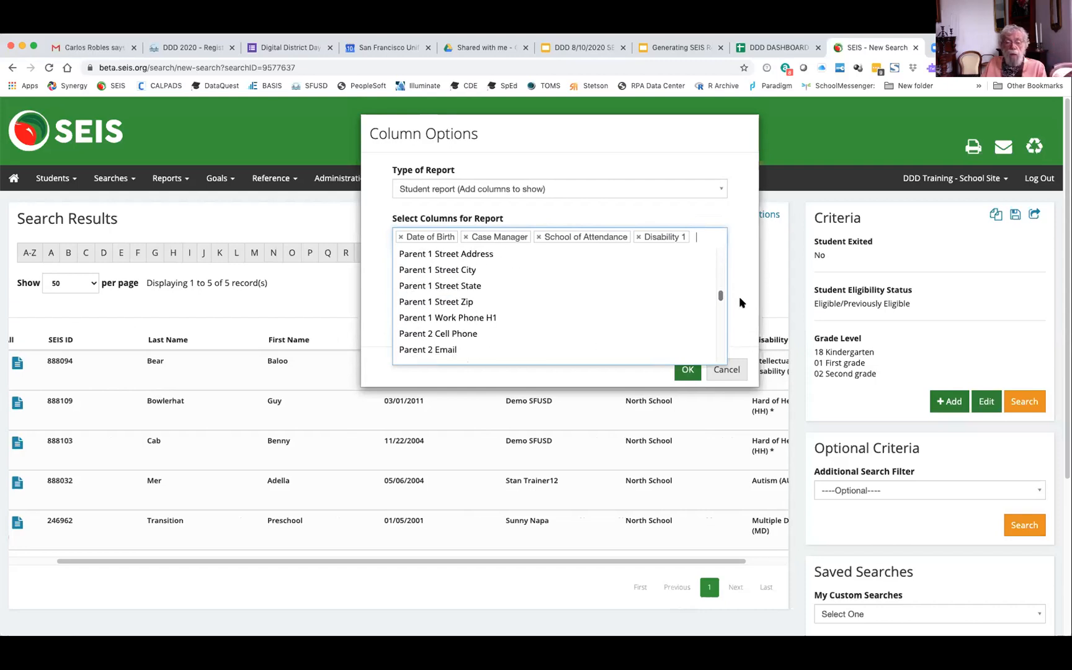
scroll(741, 307, "down", 3)
scroll(743, 312, "down", 4)
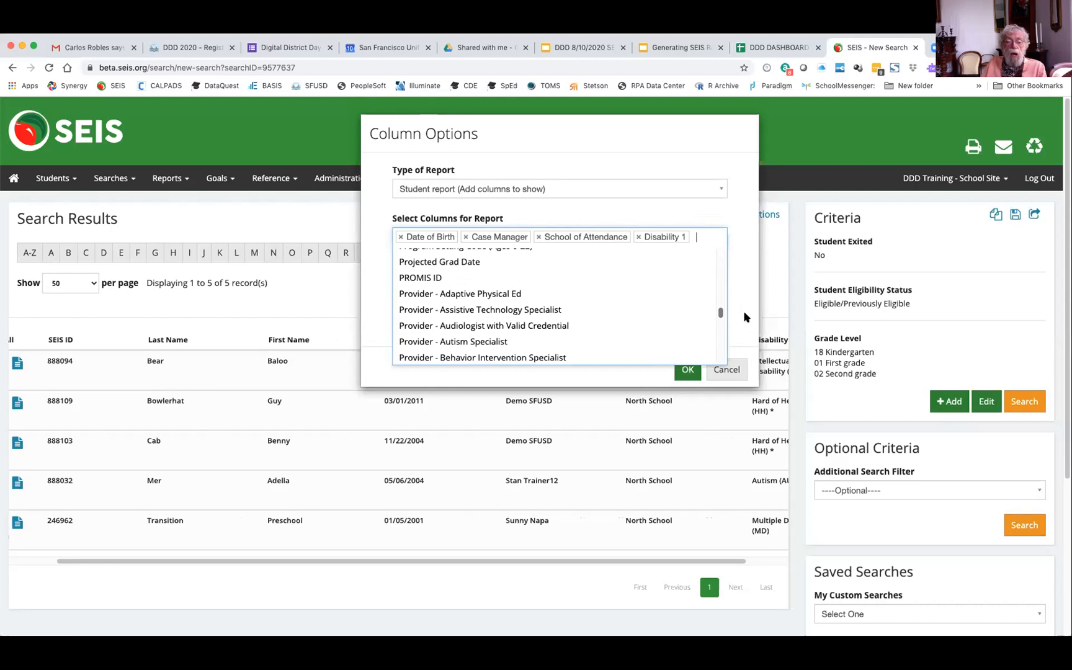
scroll(746, 317, "down", 5)
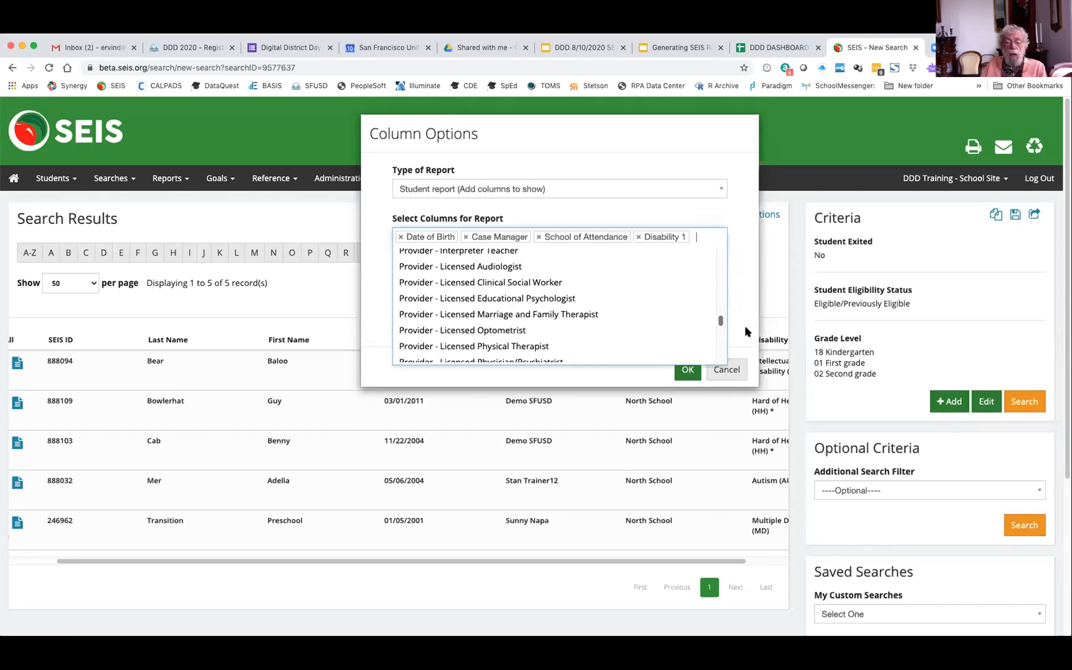
scroll(745, 325, "down", 5)
scroll(746, 338, "down", 3)
scroll(746, 340, "down", 5)
scroll(745, 343, "down", 2)
scroll(745, 343, "up", 4)
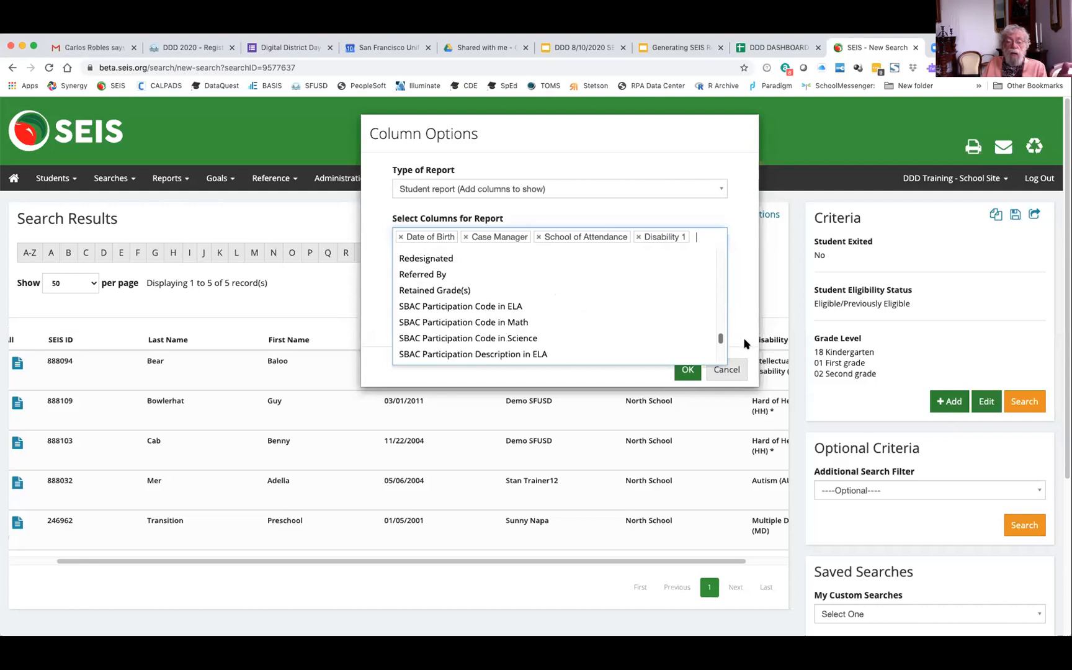
scroll(747, 343, "down", 1)
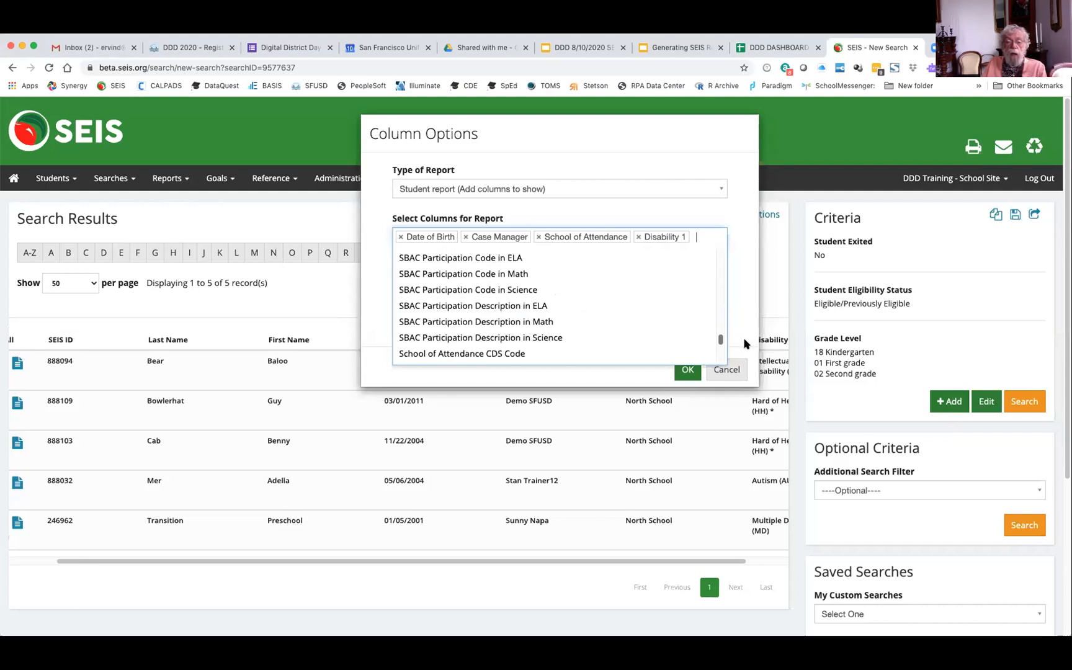
scroll(745, 343, "down", 1)
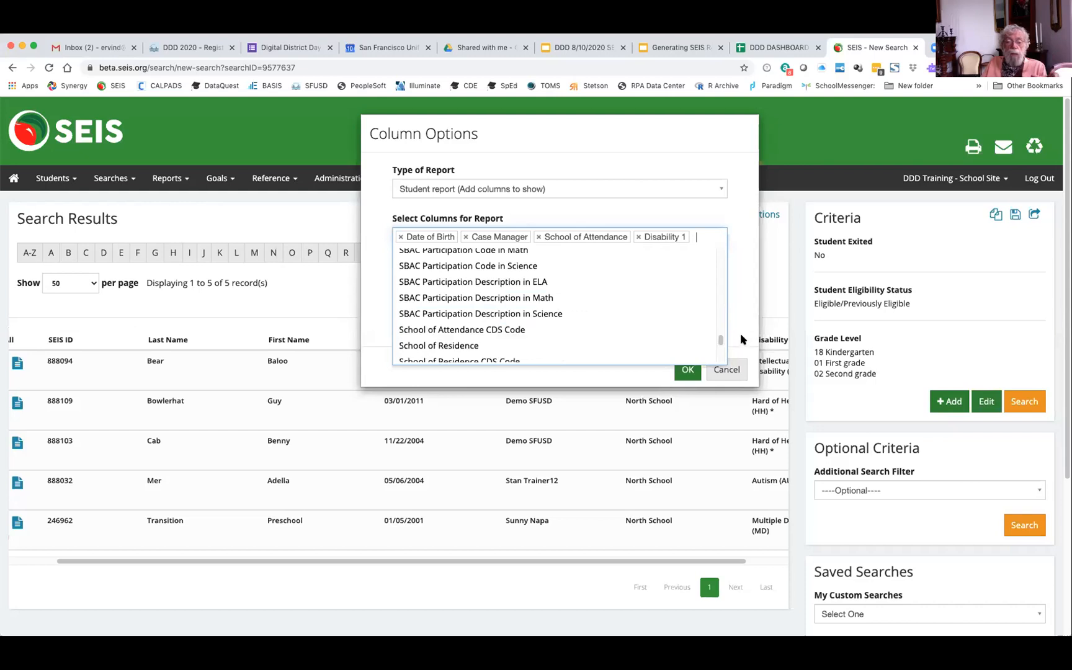
left_click_drag(721, 340, 723, 358)
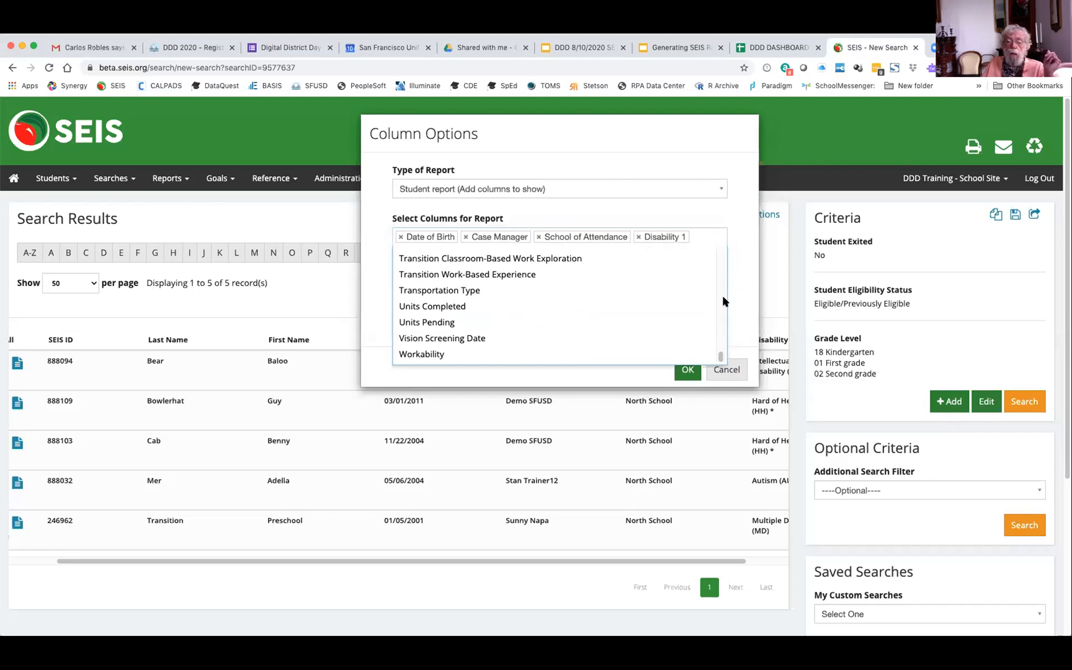
scroll(717, 310, "up", 3)
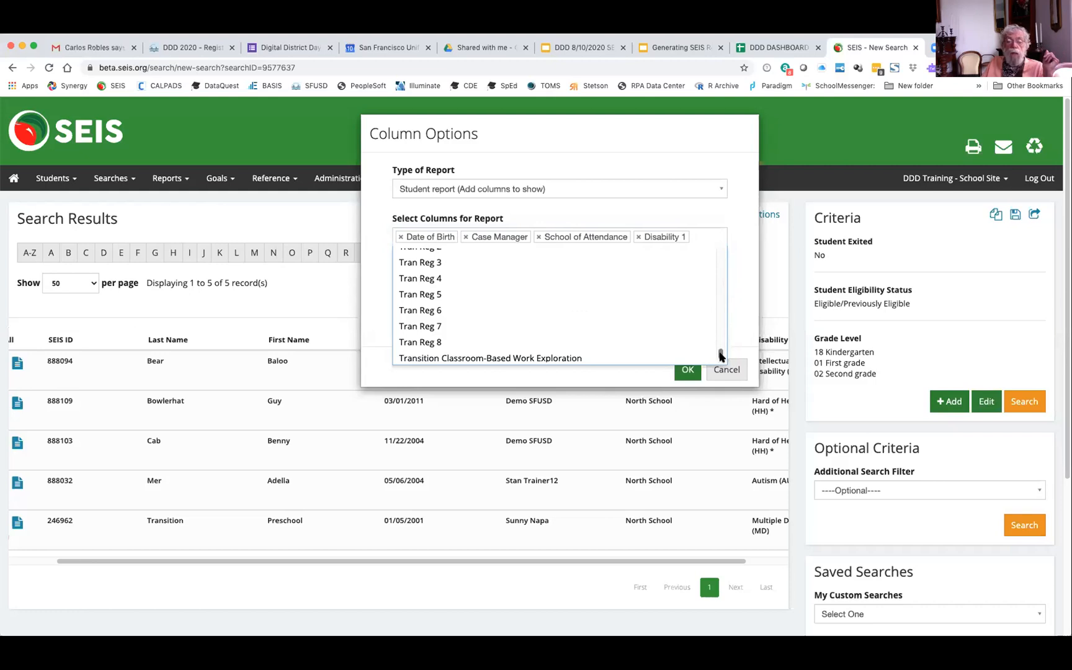
scroll(675, 355, "down", 3)
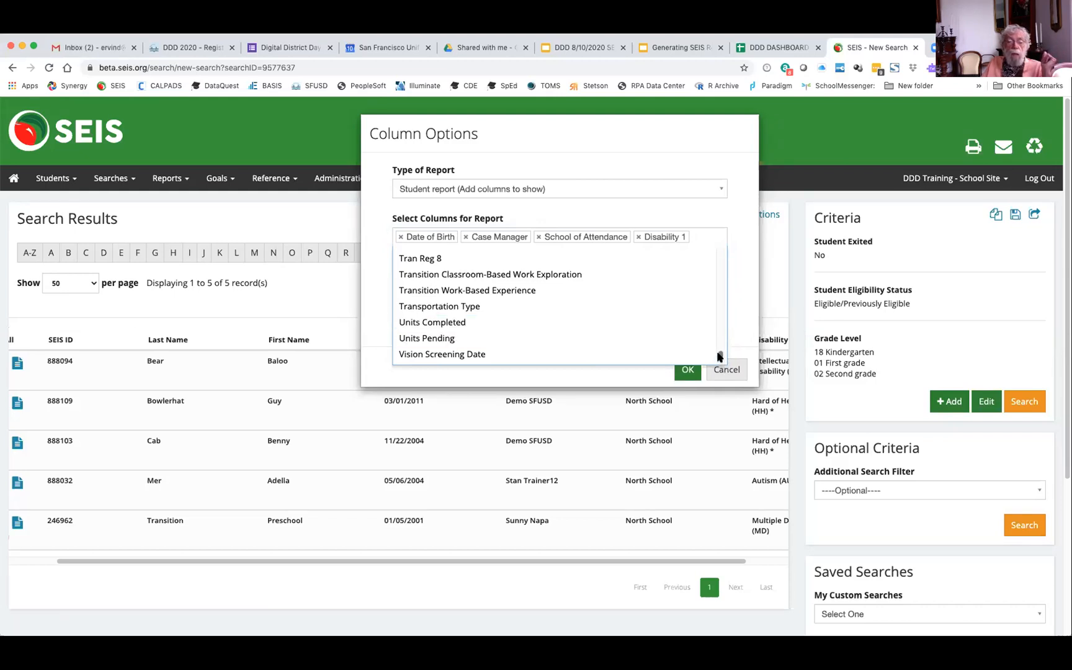
left_click_drag(720, 352, 720, 348)
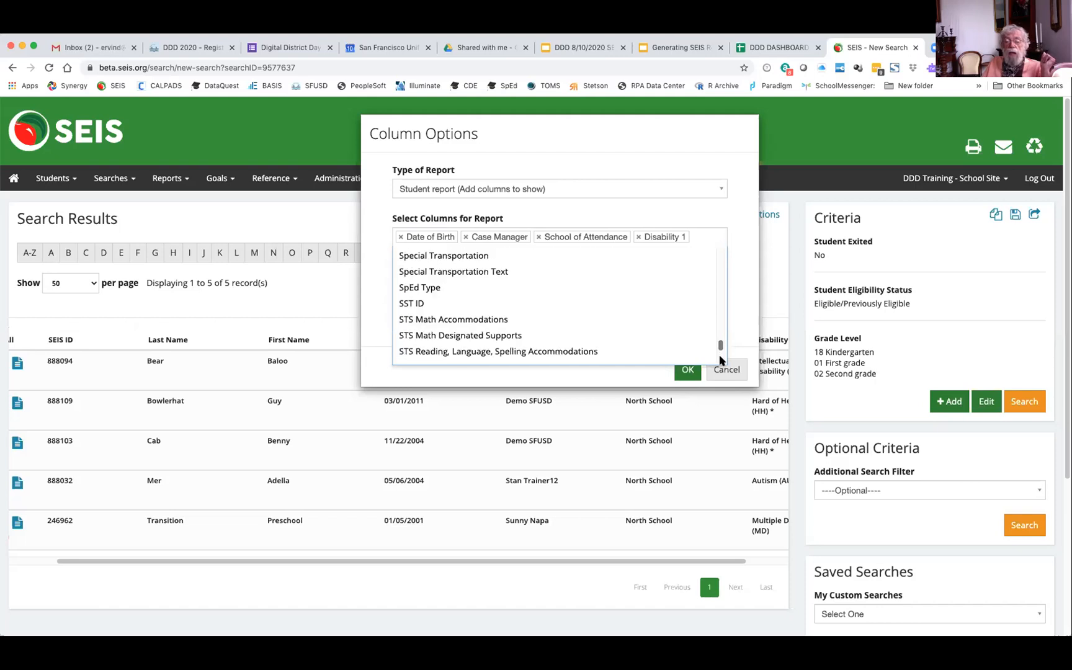
left_click(721, 360)
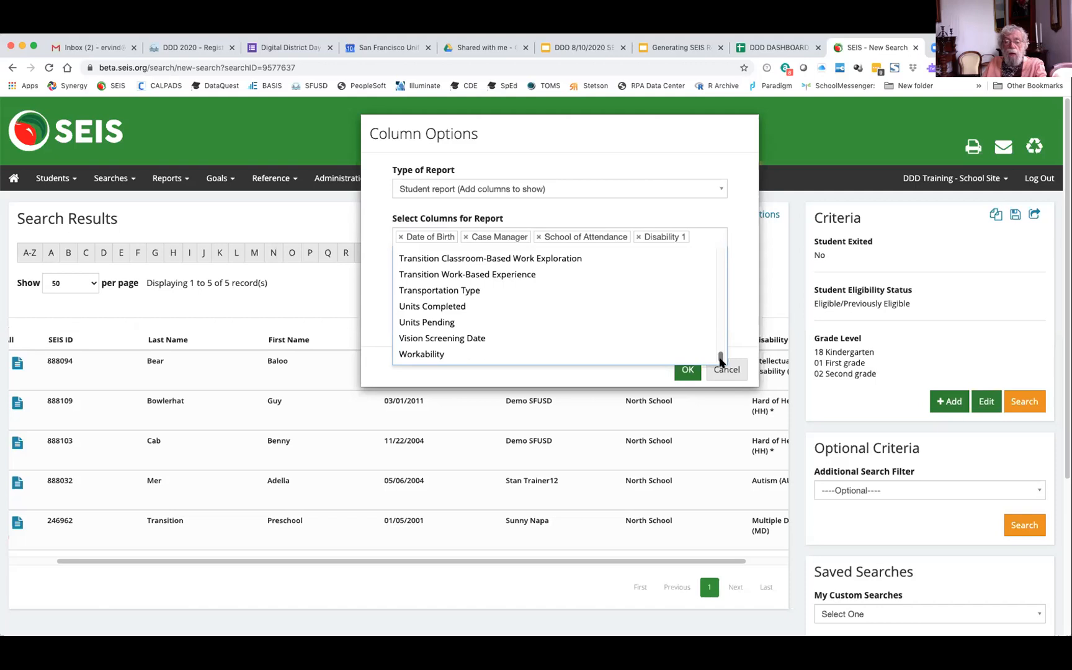
left_click_drag(721, 360, 722, 352)
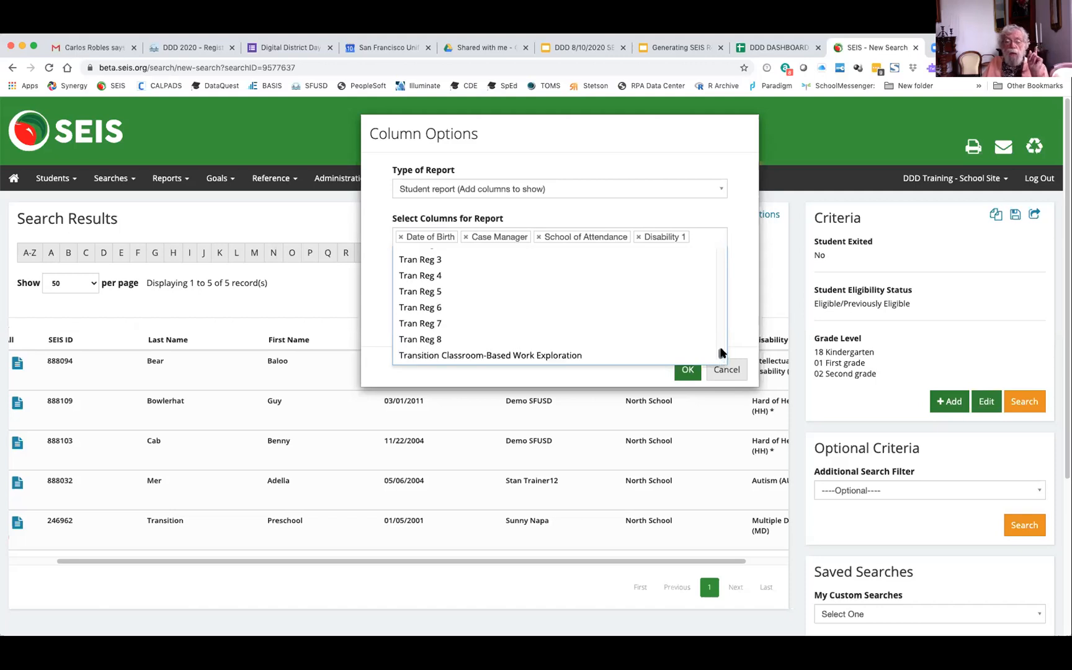
Find Special Transportation among the available columns and add it to the student report
scroll(721, 352, "up", 5)
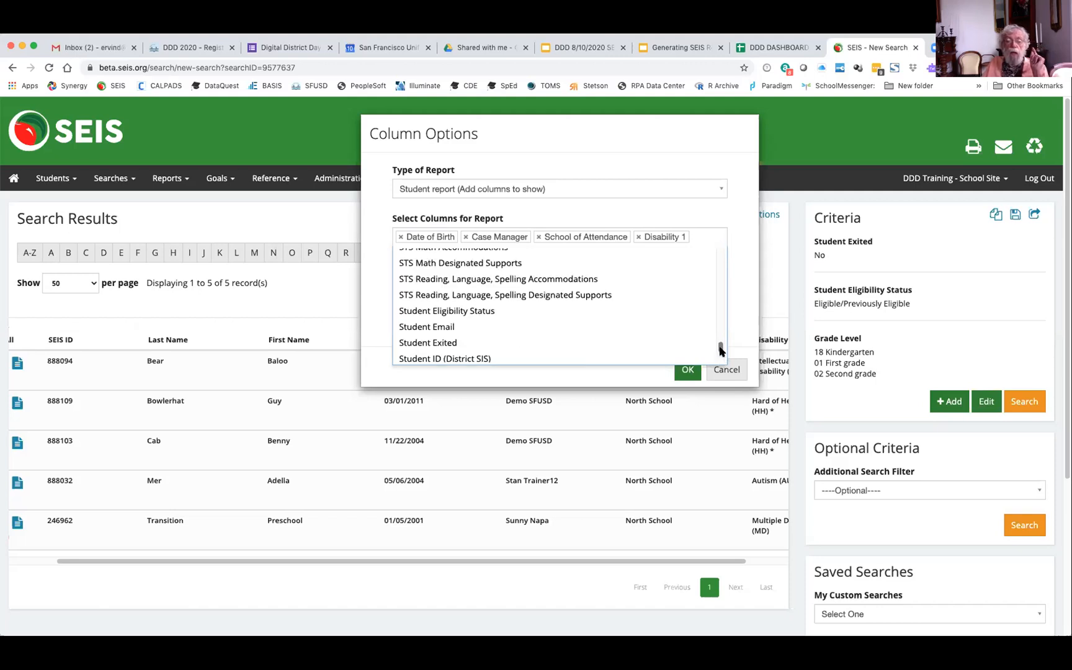
scroll(721, 351, "down", 3)
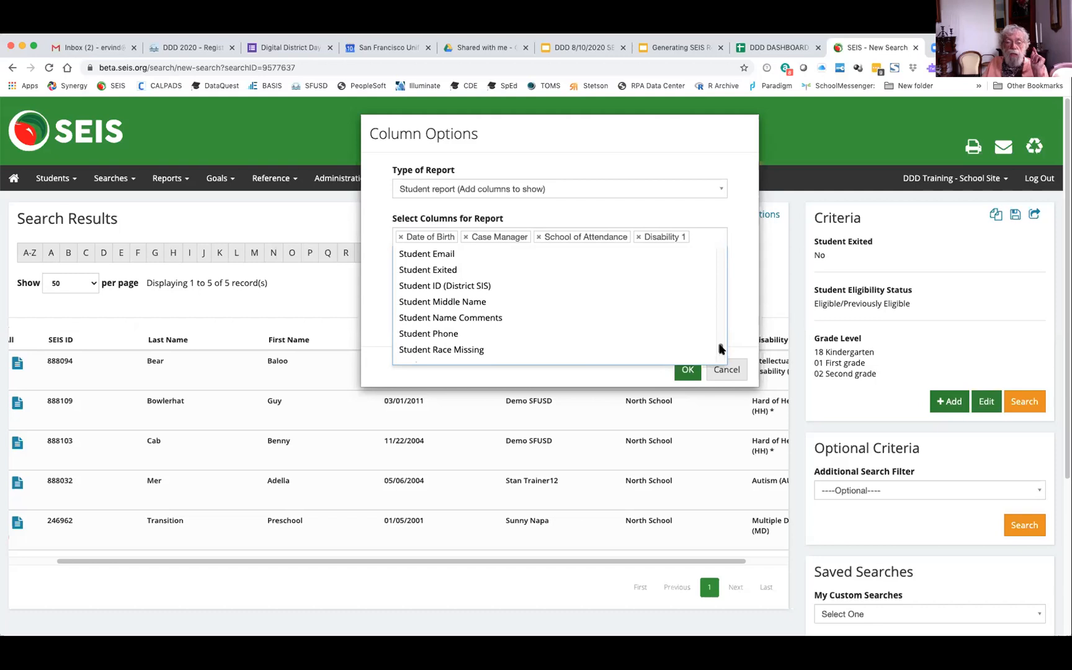
scroll(721, 349, "up", 3)
scroll(723, 346, "down", 1)
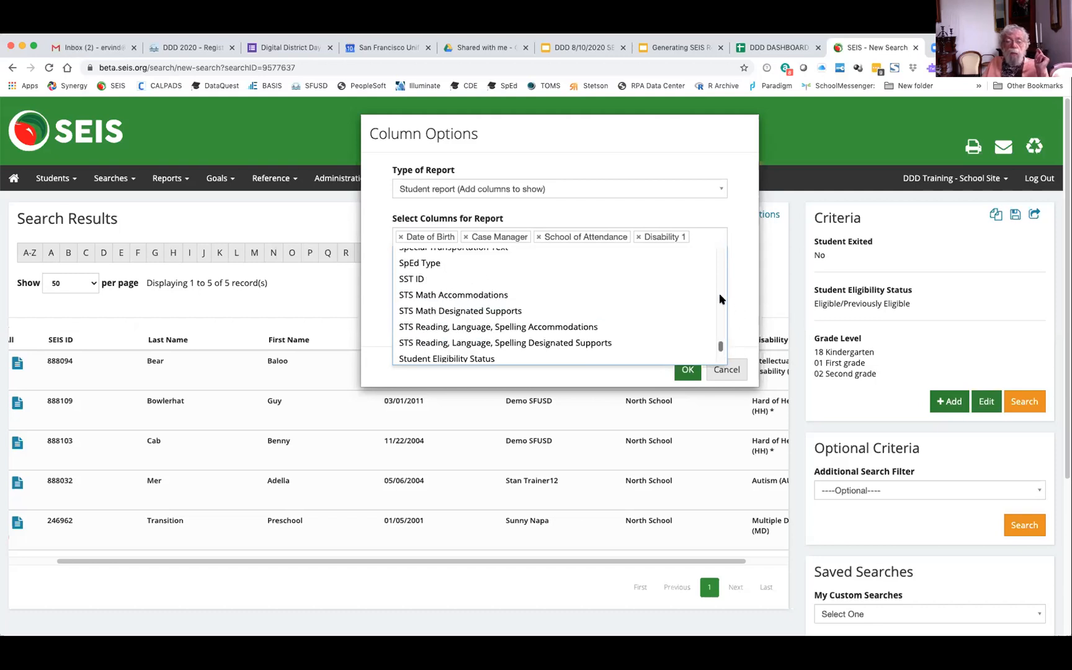
scroll(541, 333, "up", 2)
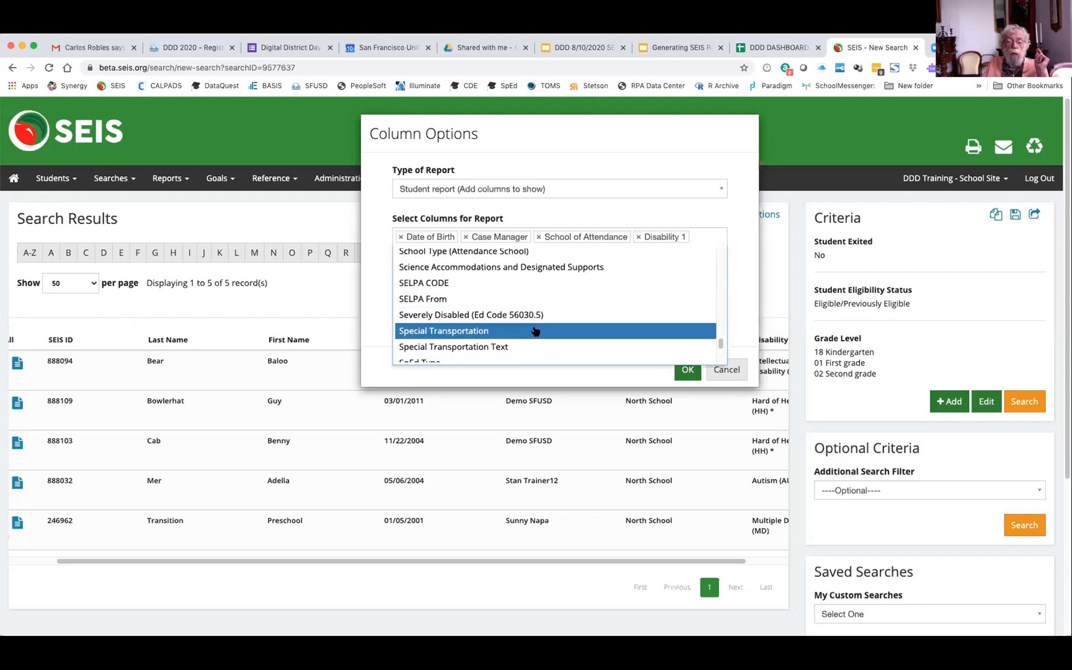
left_click(538, 332)
left_click(752, 319)
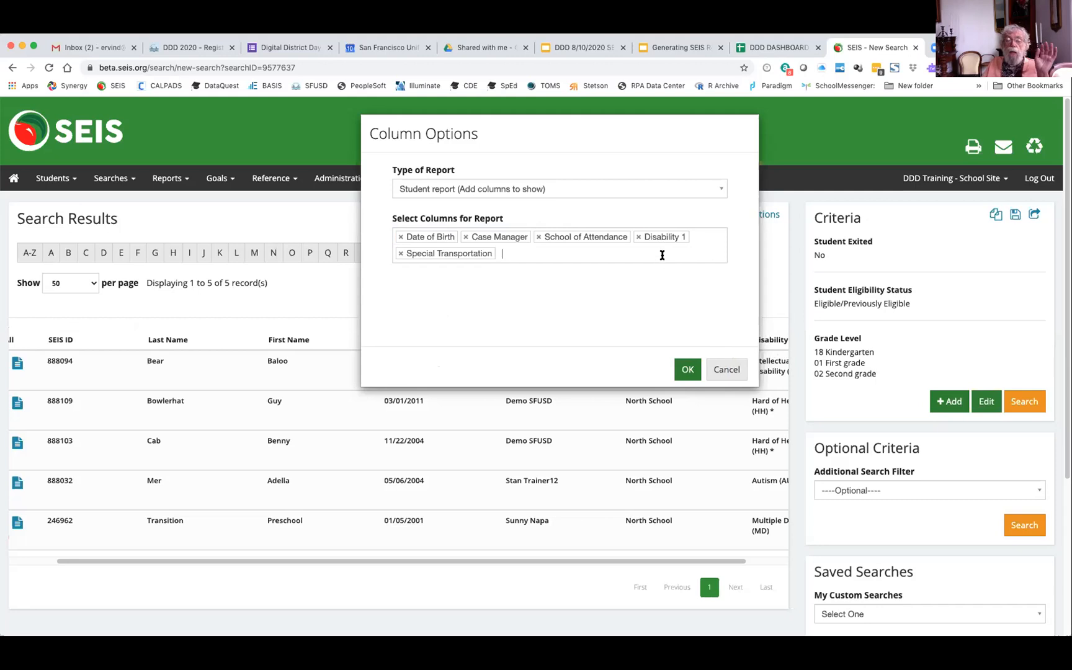
Look up "esy" among the available columns and add Extended School Year (ESY) to the student report
left_click(502, 253)
type("esy")
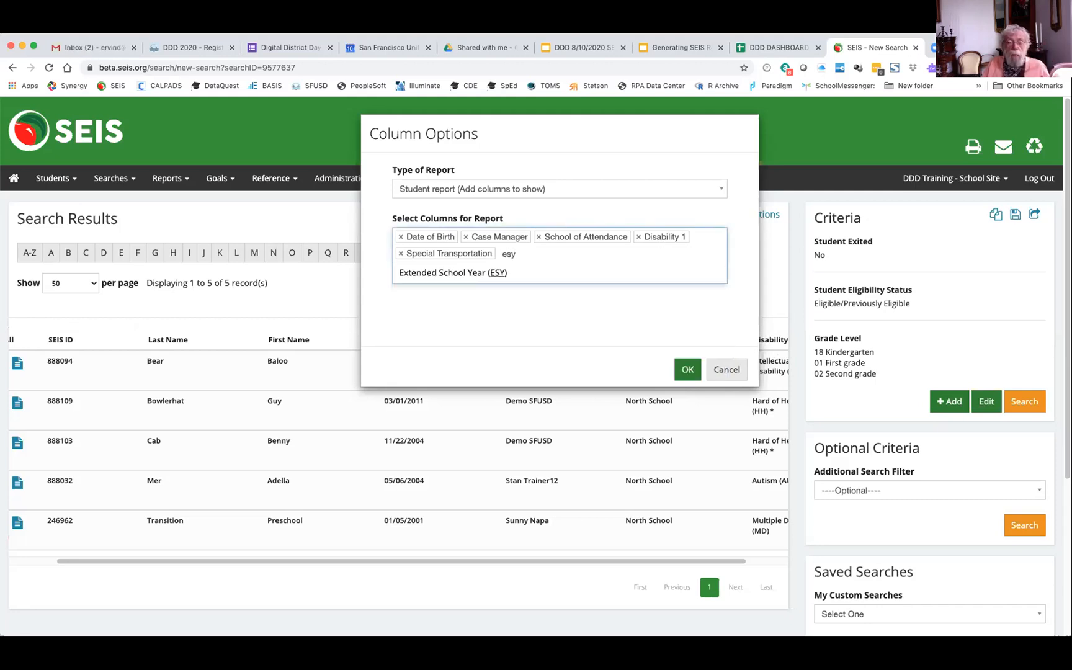
left_click(579, 273)
left_click(747, 257)
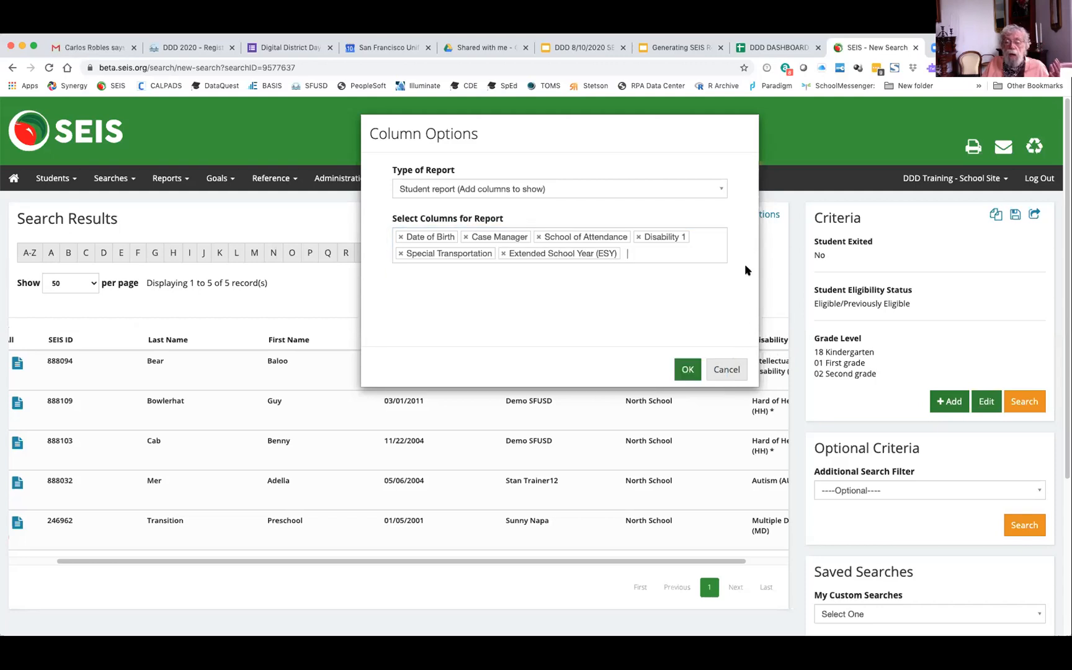
Apply the Special Transportation and Extended School Year (ESY) columns to the student report and view them in the search results
left_click(688, 370)
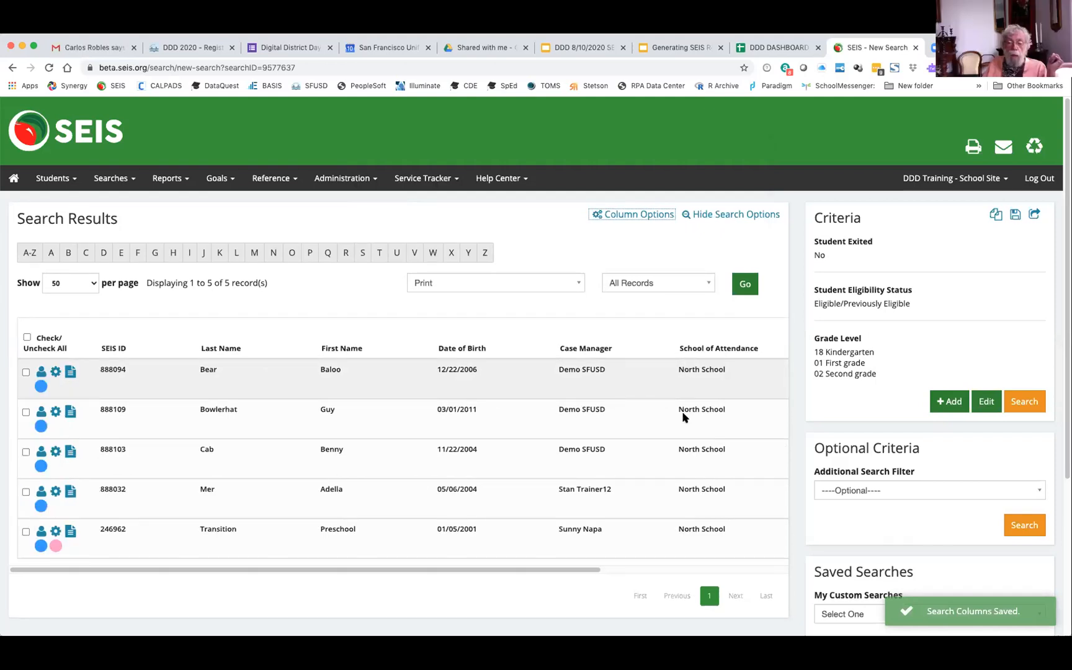
left_click(779, 570)
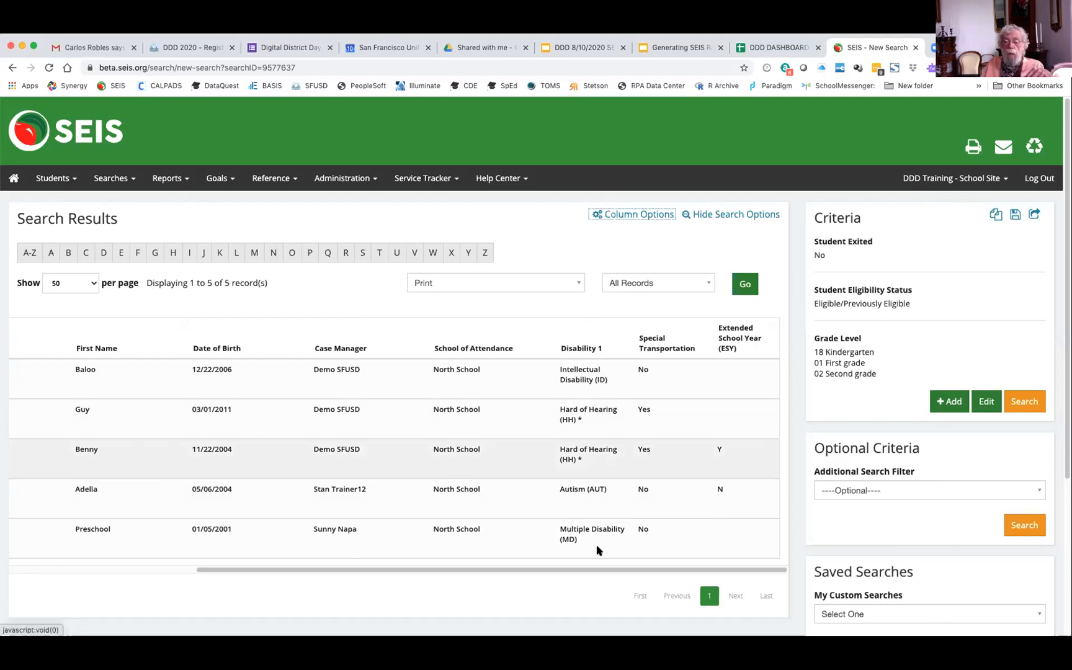
Change the report type to Current service report (Only students with services will show up) and apply it to the search results
left_click(616, 217)
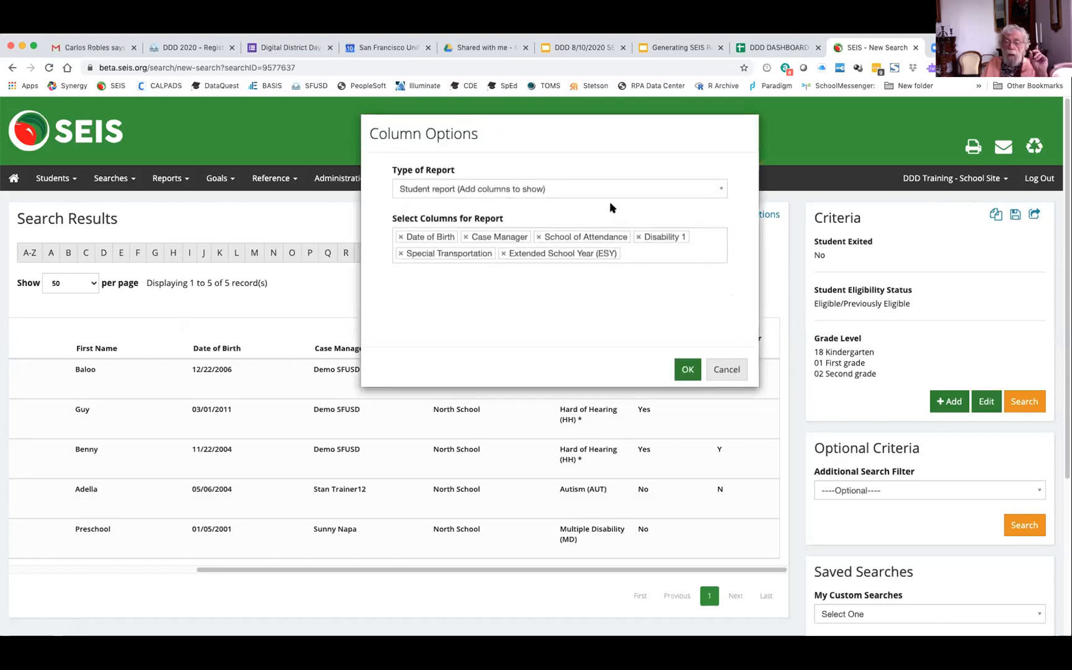
left_click(612, 188)
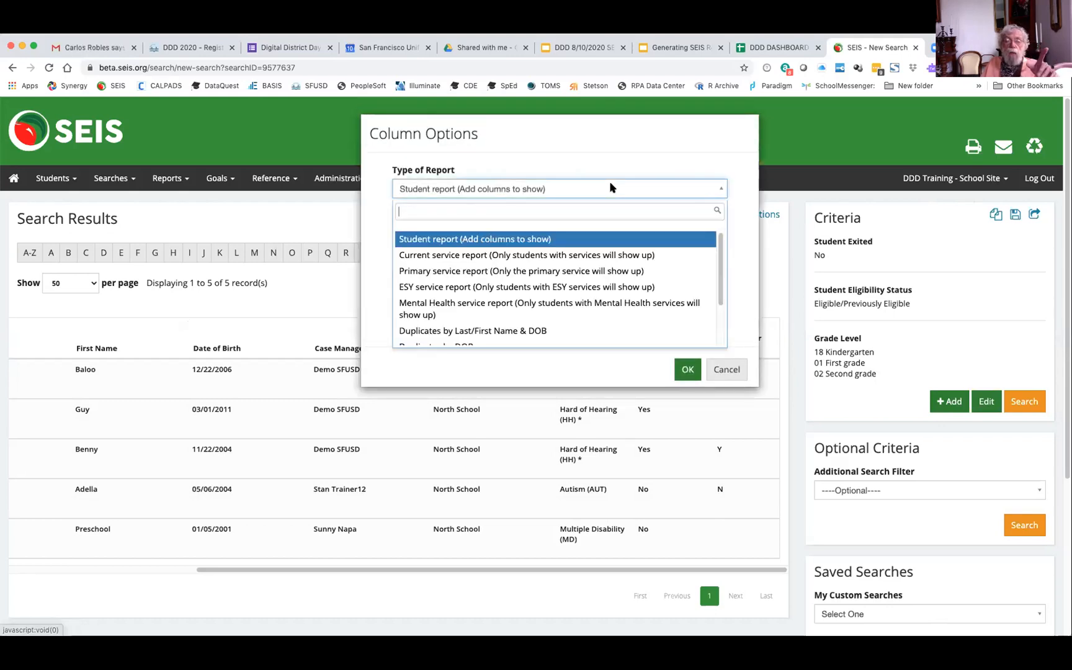
left_click(549, 256)
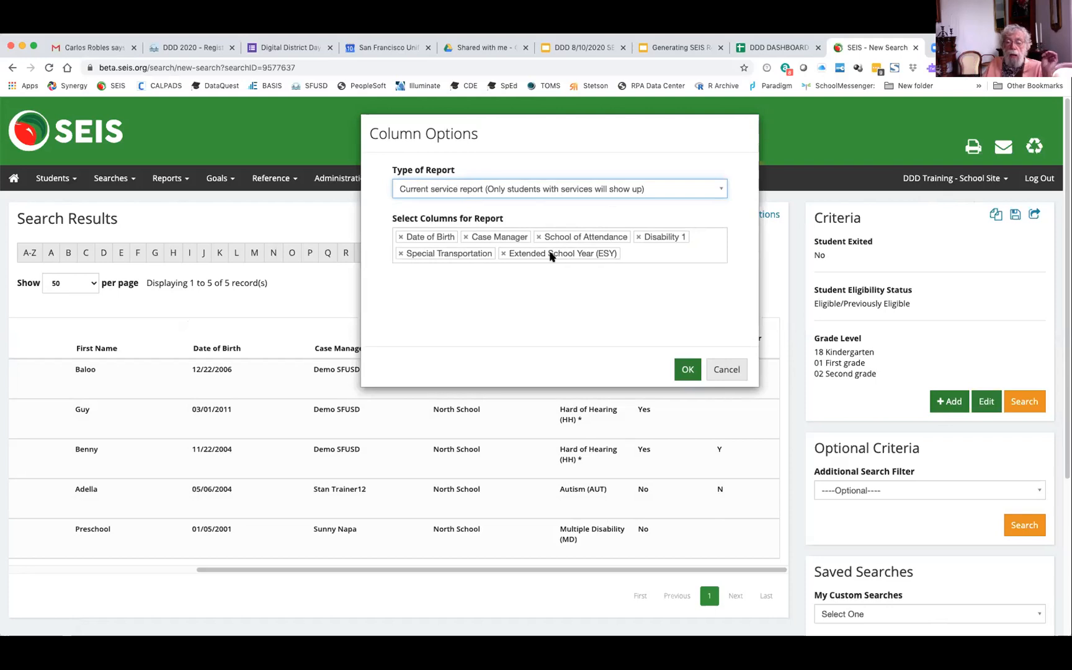
left_click(687, 370)
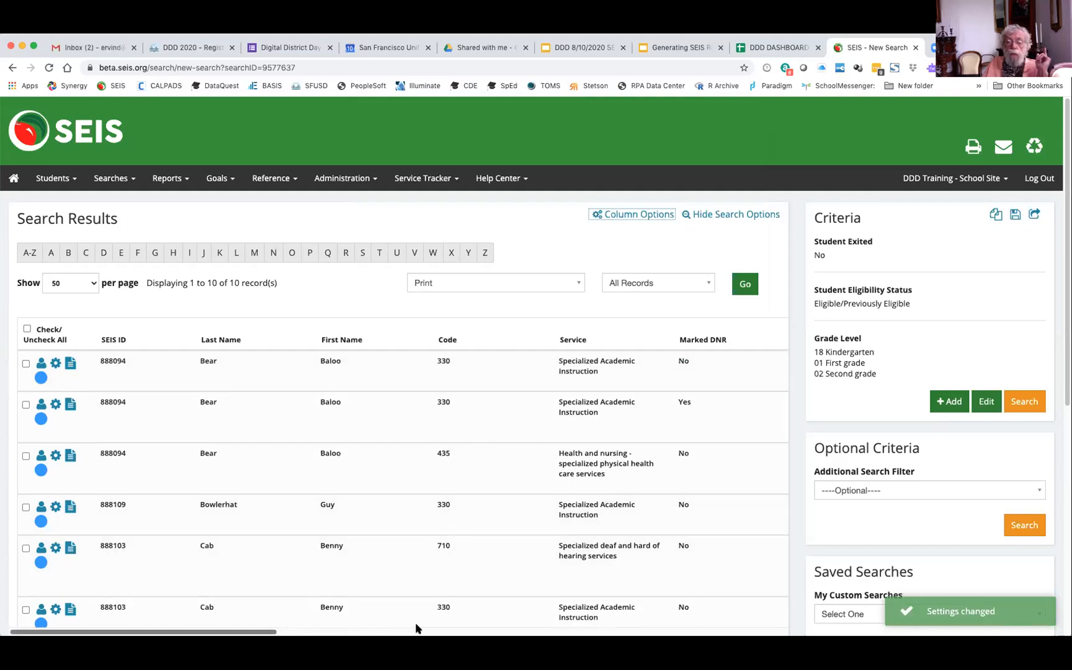
Examine the current service report's columns, from service dates, provider and delivery through minutes, frequency, location and comments
scroll(416, 629, "right", 10)
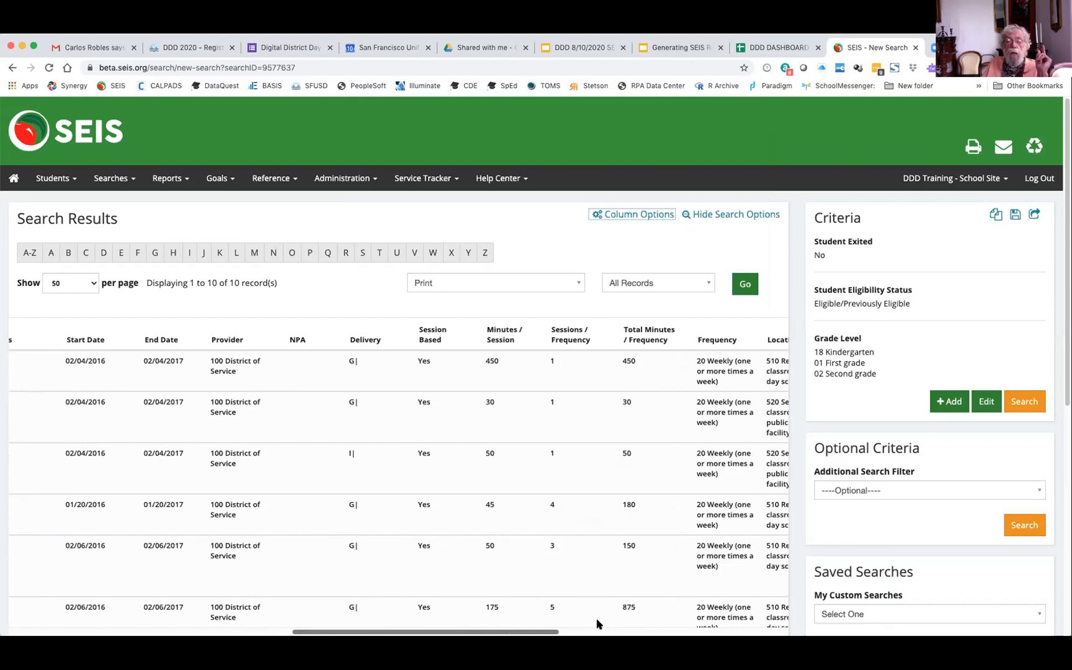
scroll(596, 618, "right", 5)
scroll(567, 443, "right", 2)
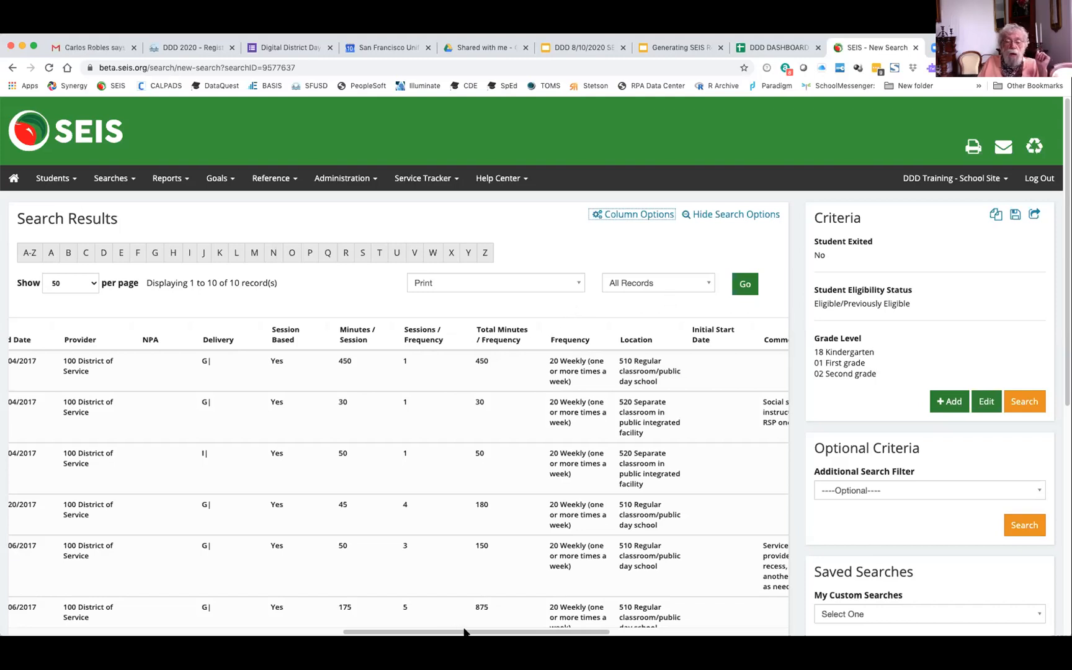
left_click_drag(478, 633, 510, 633)
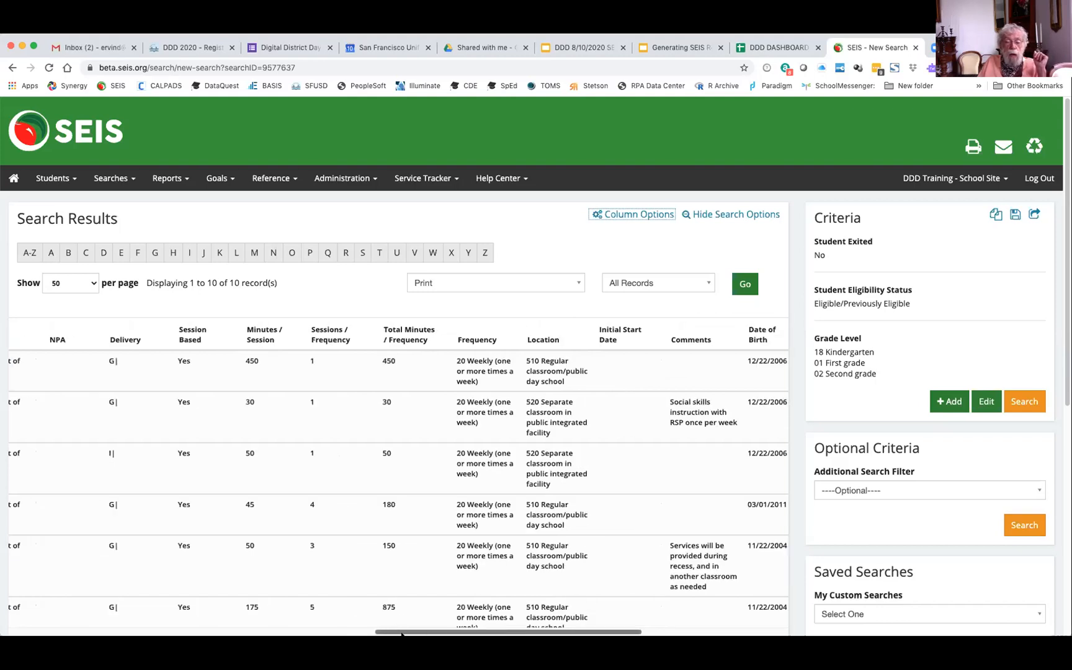
scroll(409, 632, "left", 5)
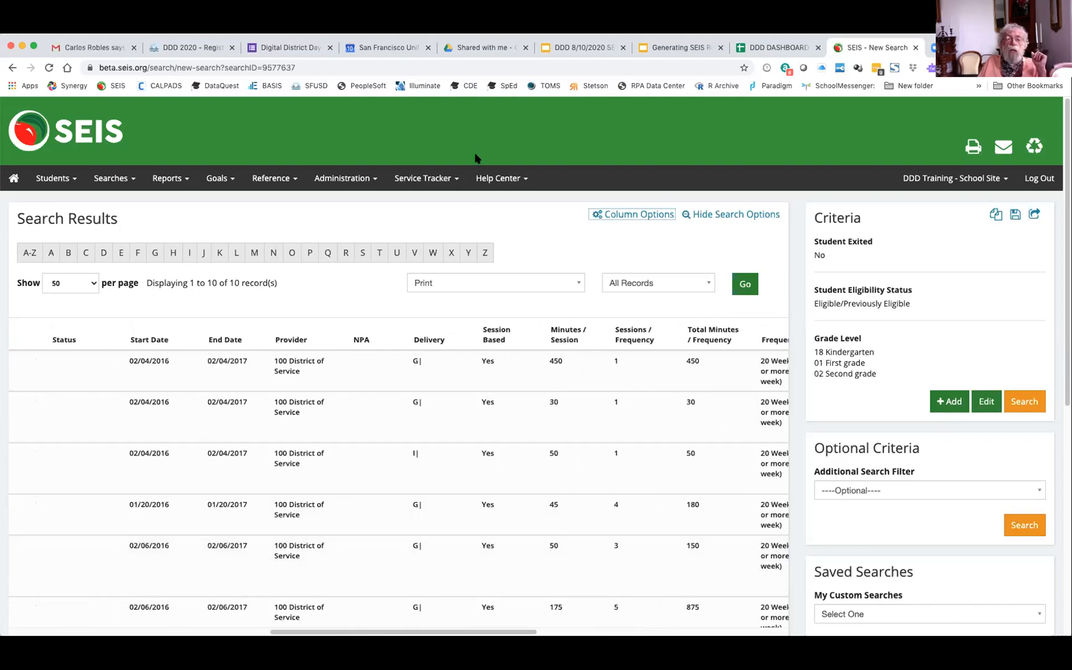